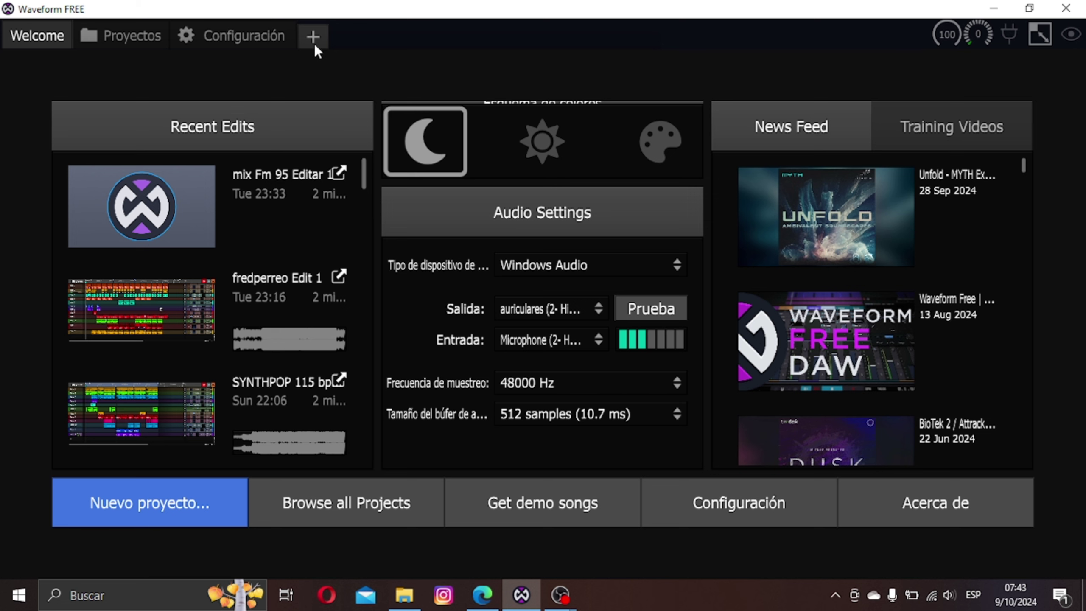
Open the recent edit fredperreo Edit 1
left_click(312, 36)
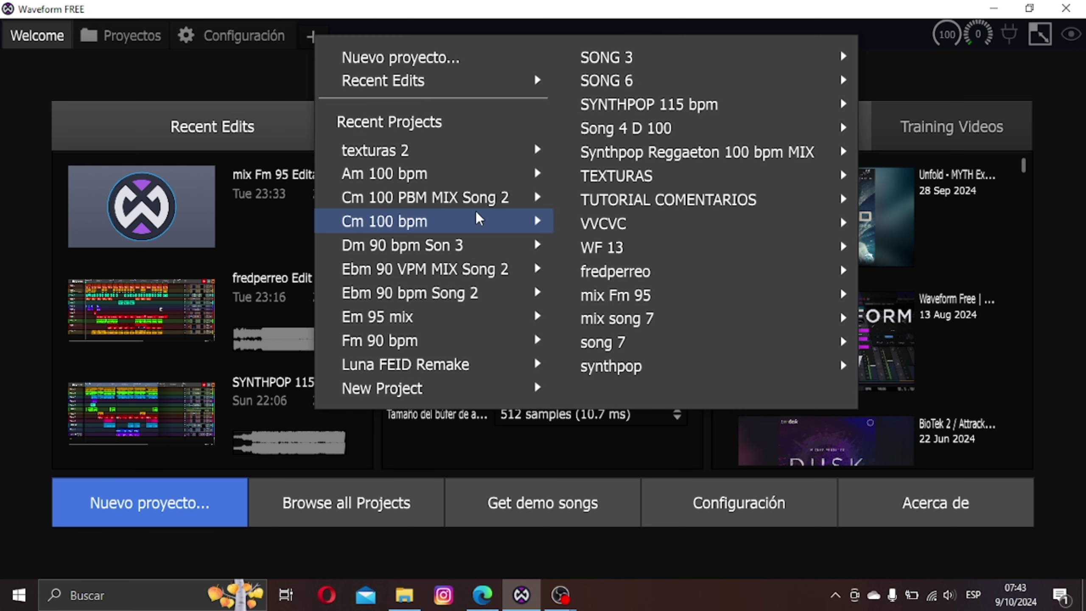
mouse_move(649, 69)
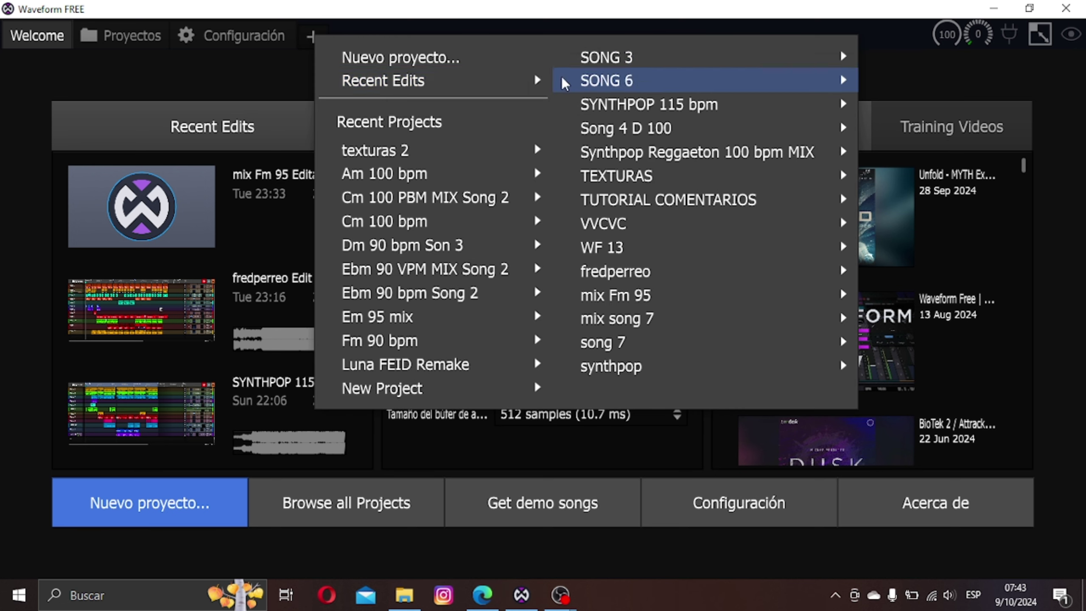
mouse_move(513, 80)
left_click(633, 91)
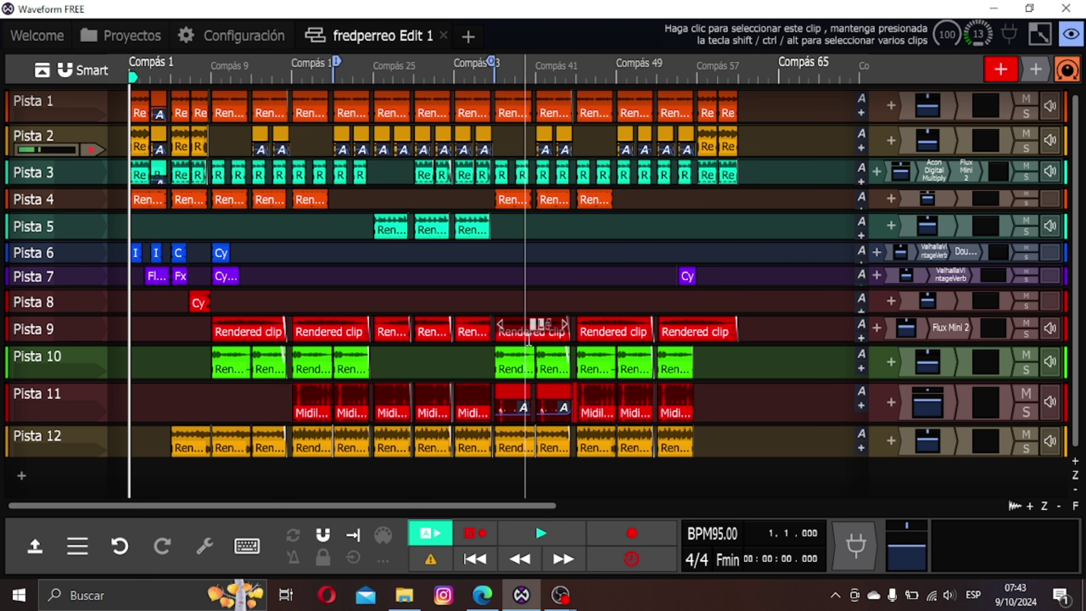
Review the welcome page, the project list and the general settings, including the startup options for Upon launch
left_click(219, 46)
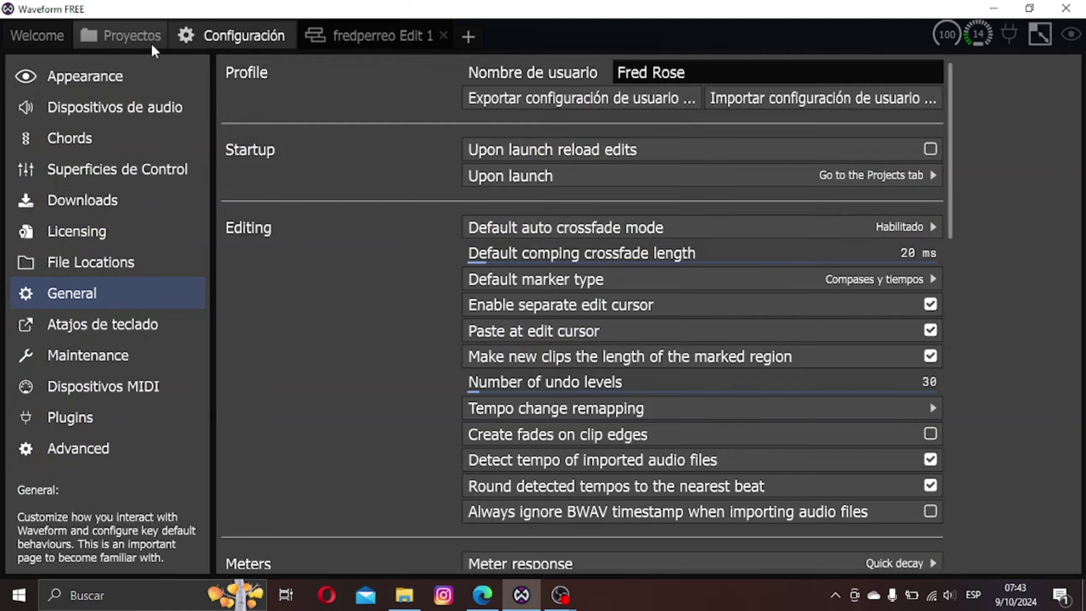
left_click(143, 44)
left_click(42, 38)
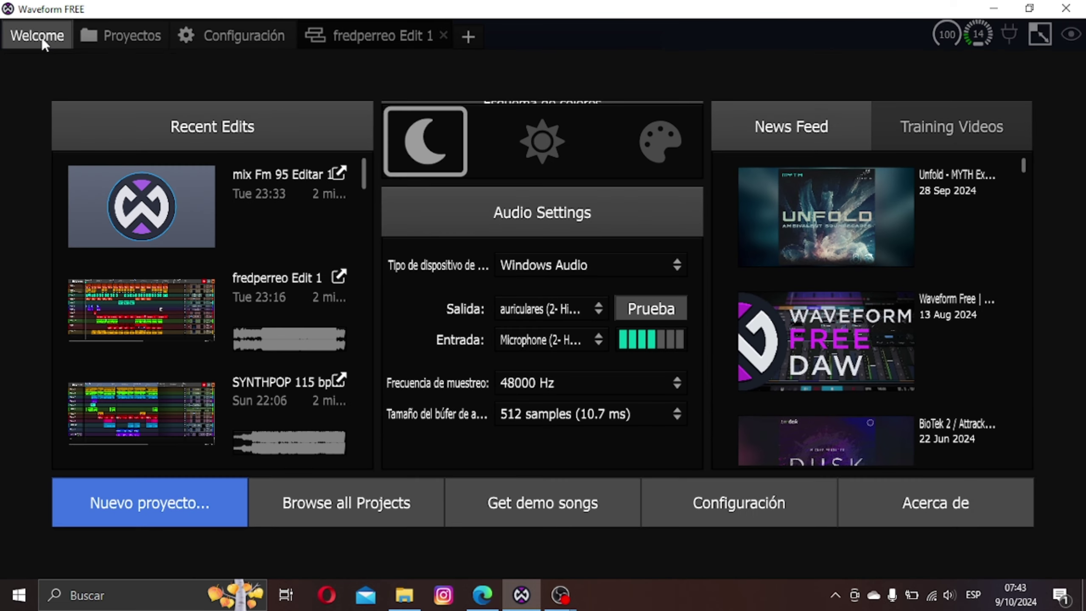
left_click(137, 32)
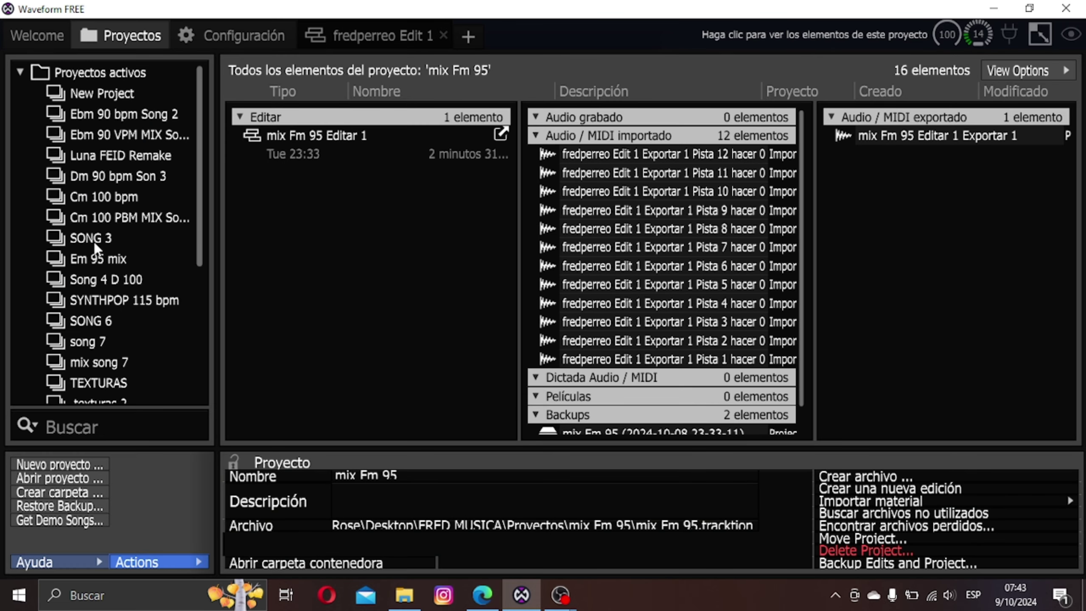
left_click(255, 42)
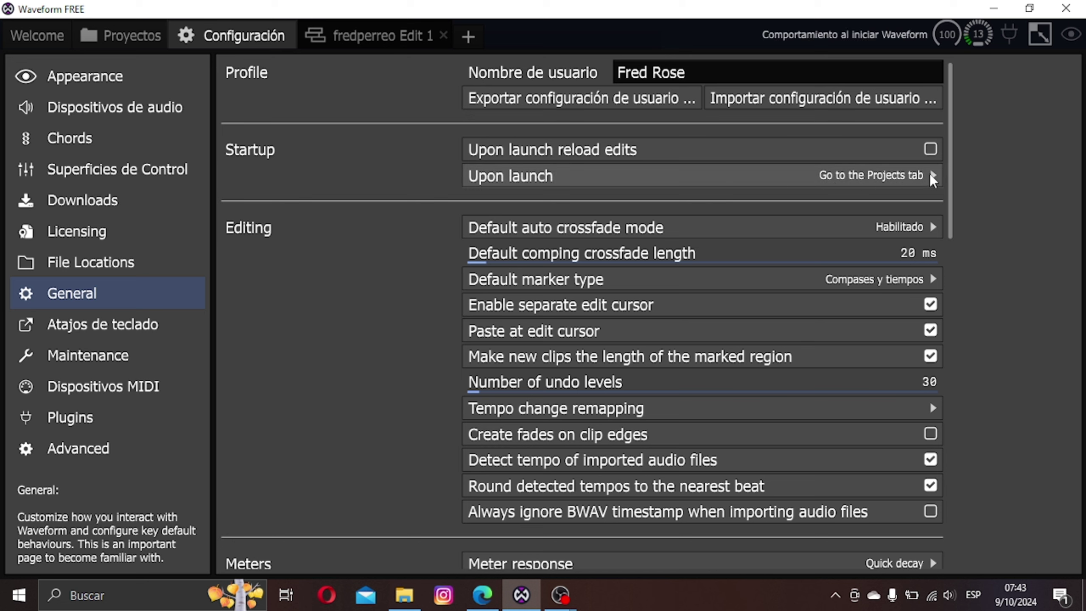
left_click(918, 174)
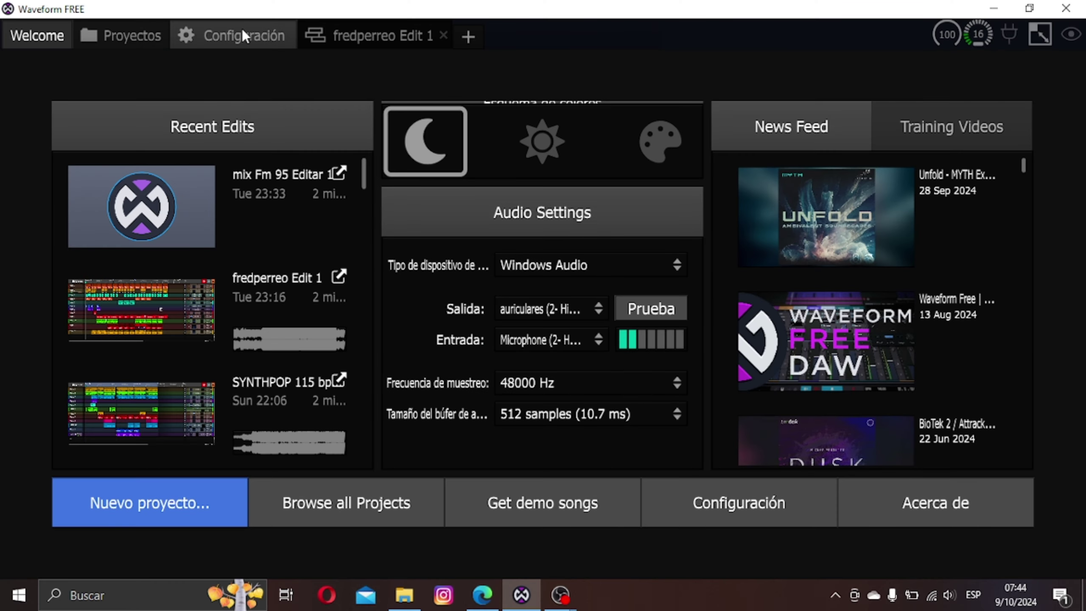
left_click(242, 29)
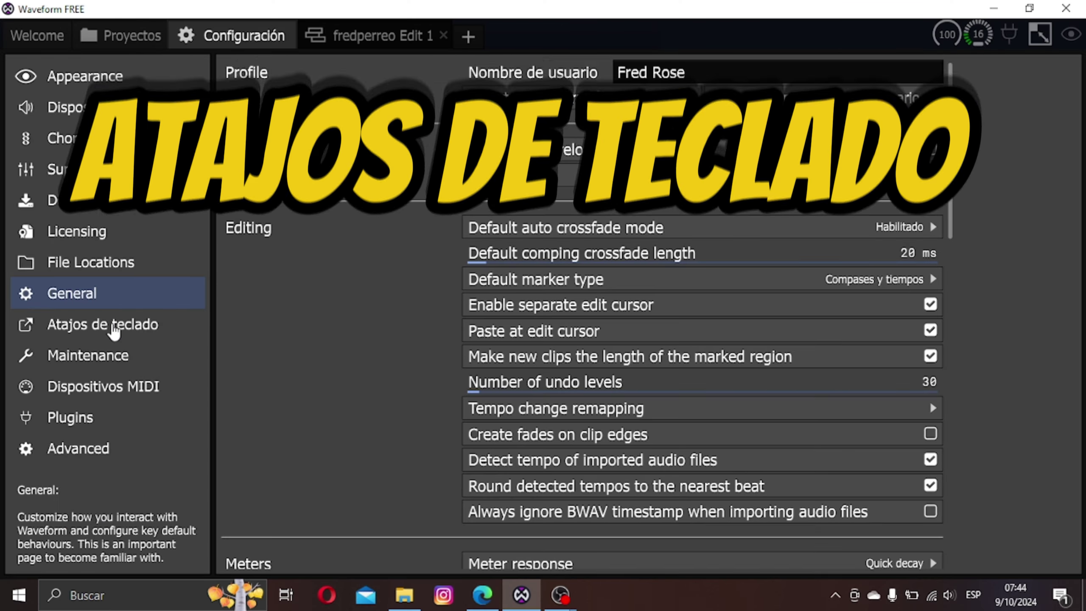
Examine the keyboard shortcut assignments and the plugin settings, including the available plugin selector types
left_click(113, 327)
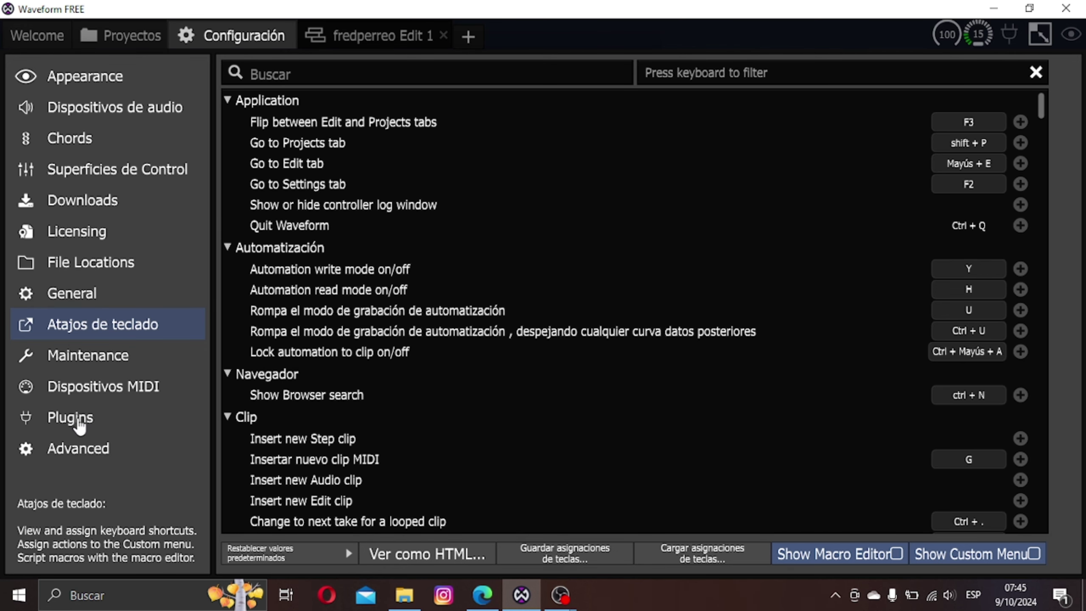
left_click(79, 425)
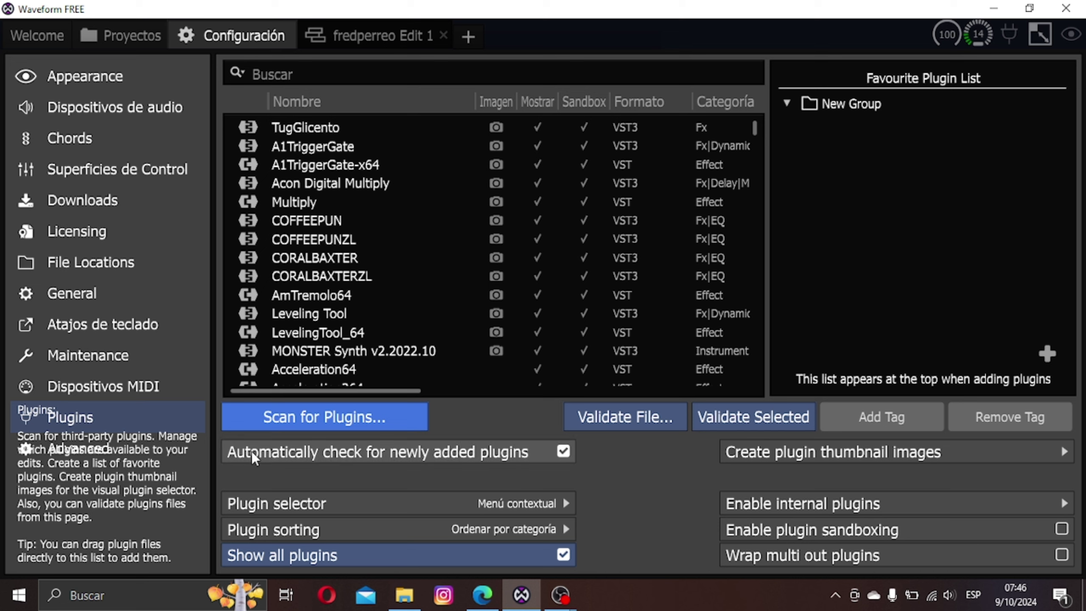
left_click(556, 506)
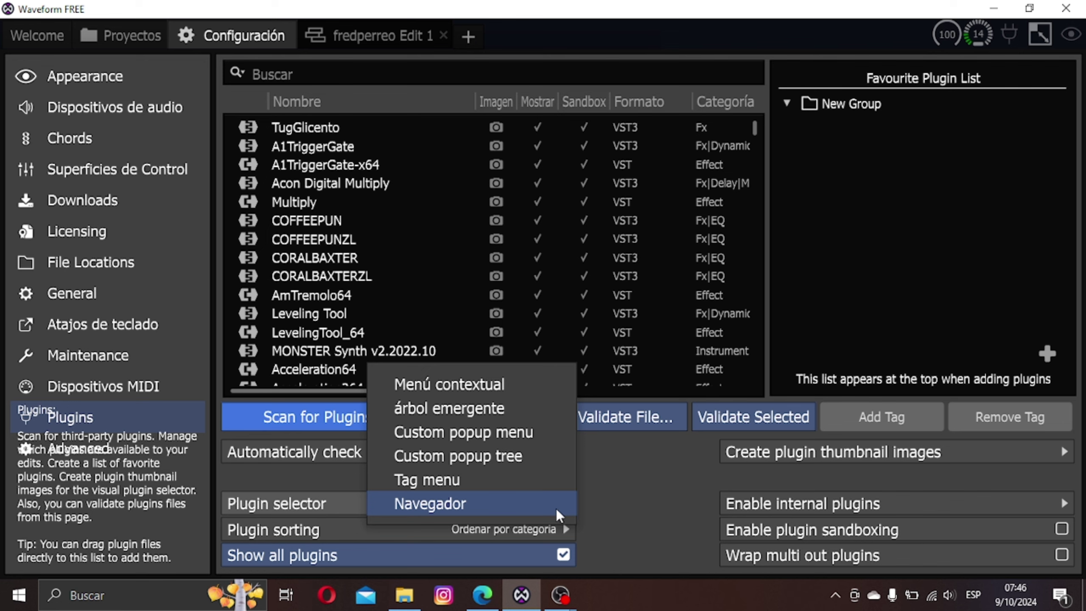
left_click(652, 503)
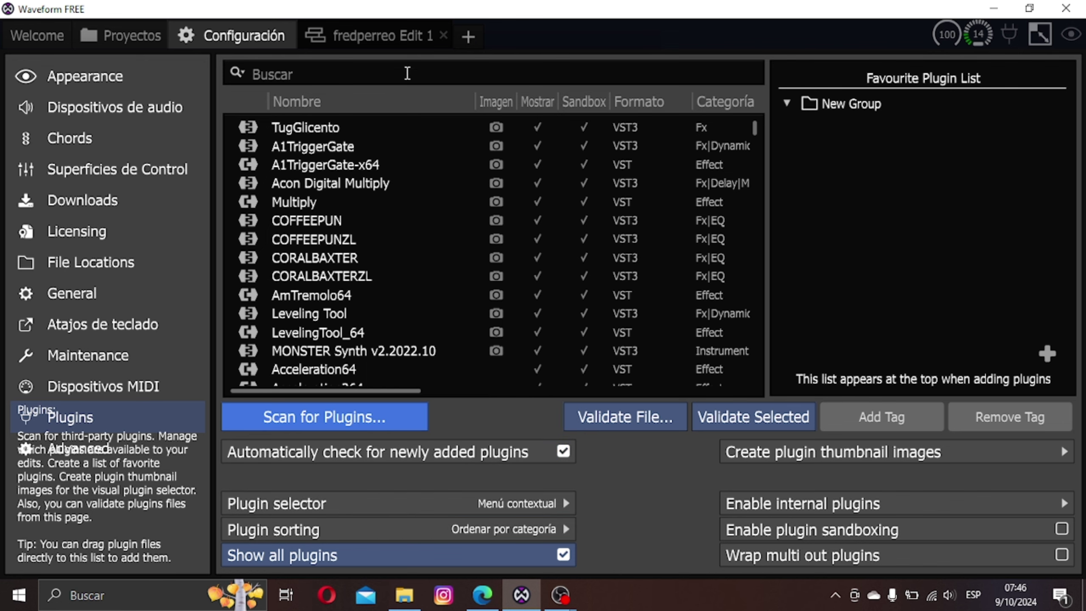
Browse the plugin categories offered for Pista 11 in fredperreo Edit 1, including the Fx|Dynamics plugins
left_click(373, 35)
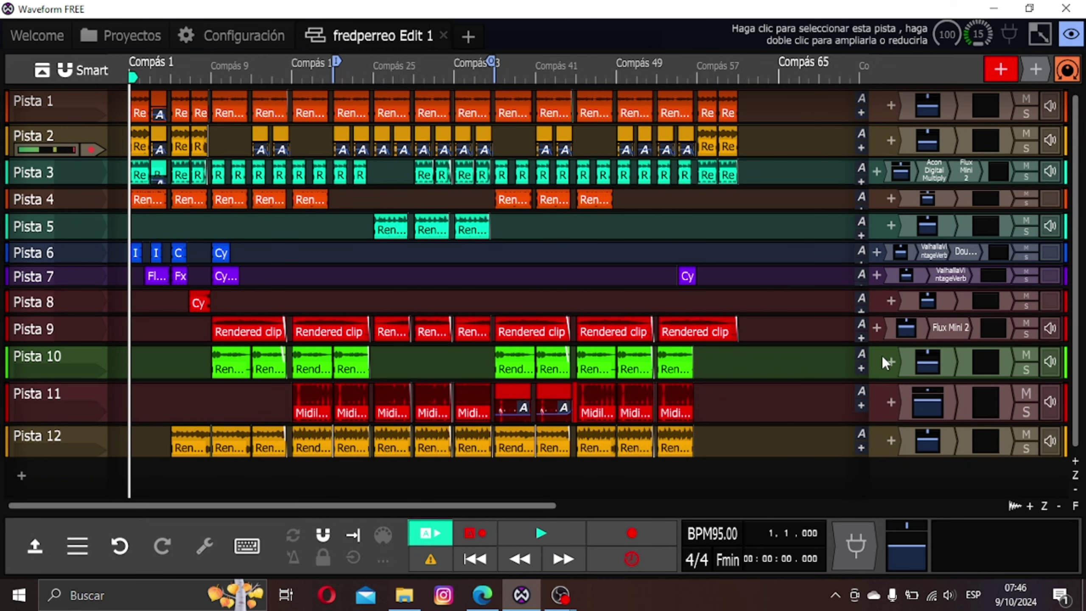
left_click(892, 401)
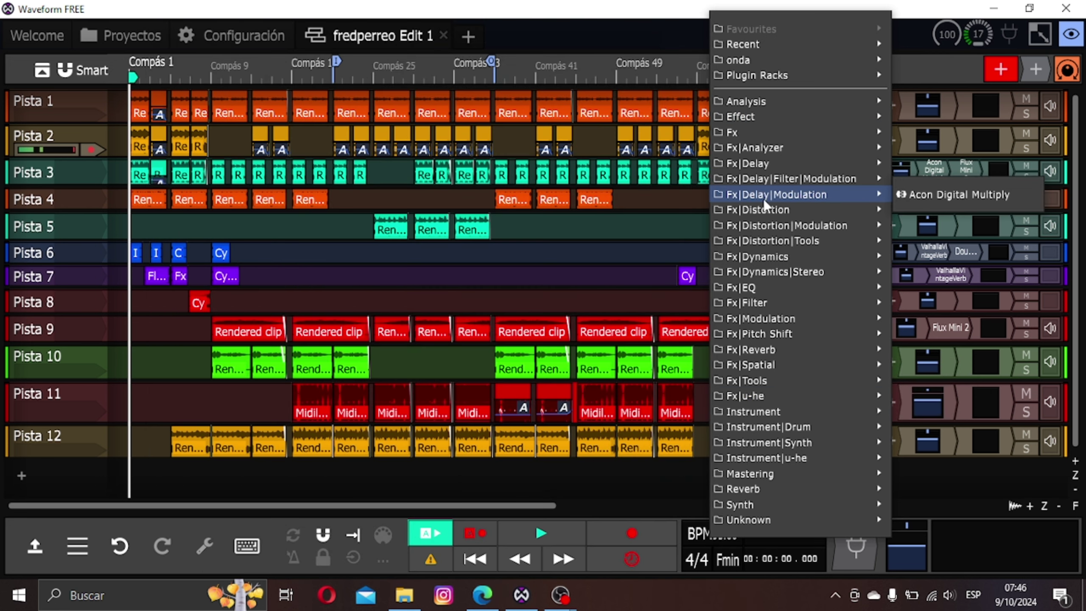
mouse_move(763, 225)
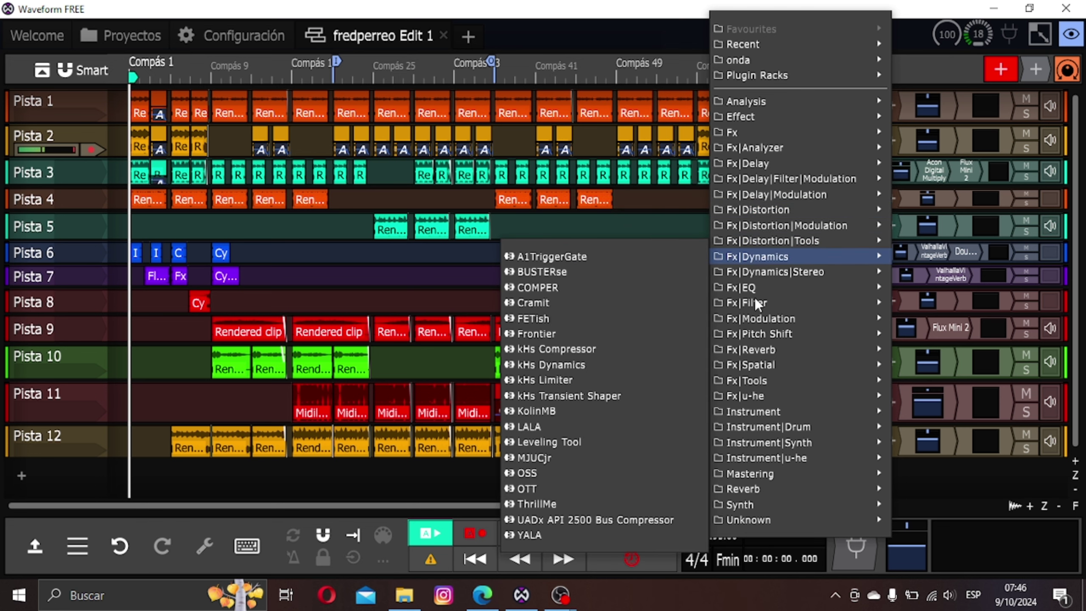
mouse_move(755, 311)
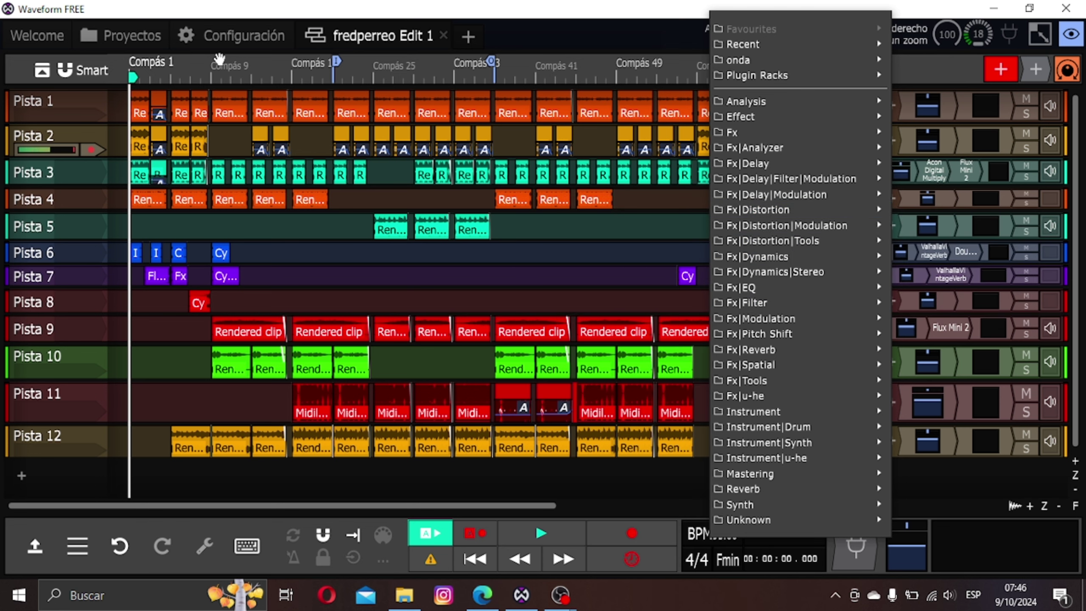
Return to the plugin settings and review the choices for plugin selector and plugin sorting
left_click(237, 44)
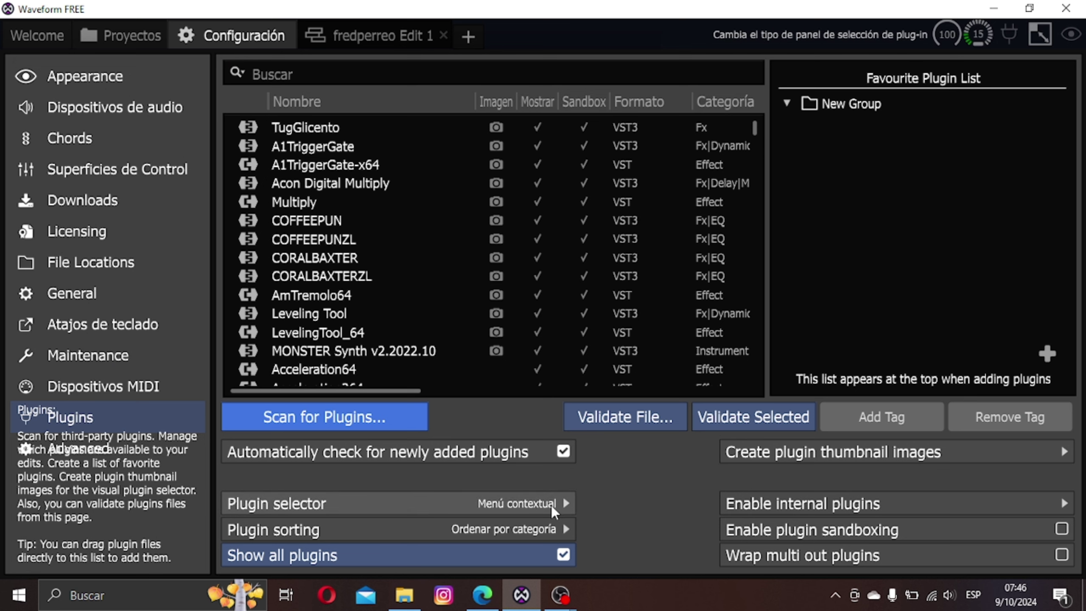
left_click(531, 506)
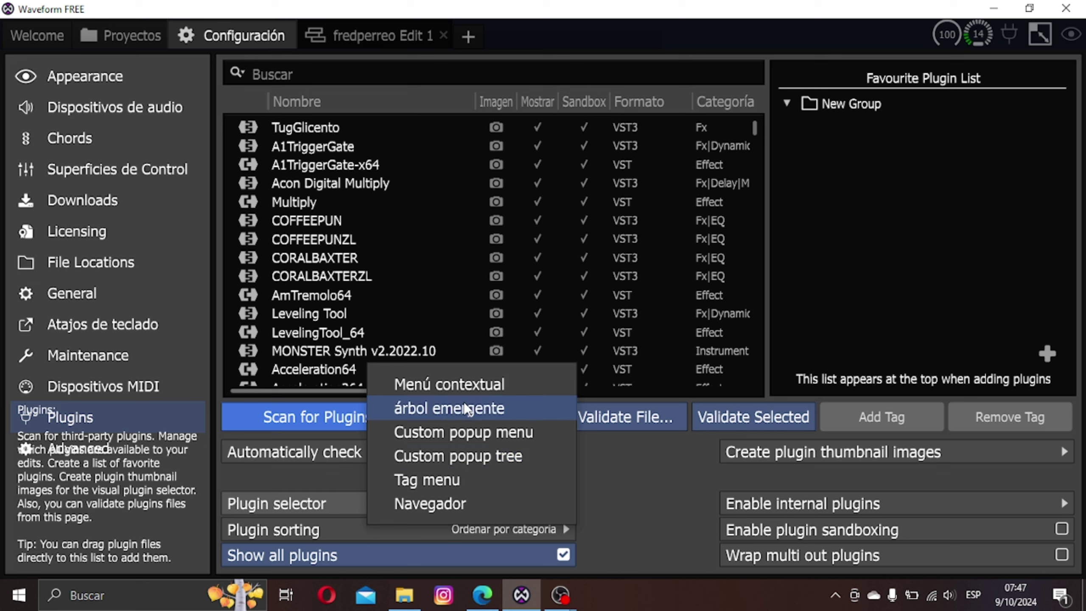
left_click(641, 479)
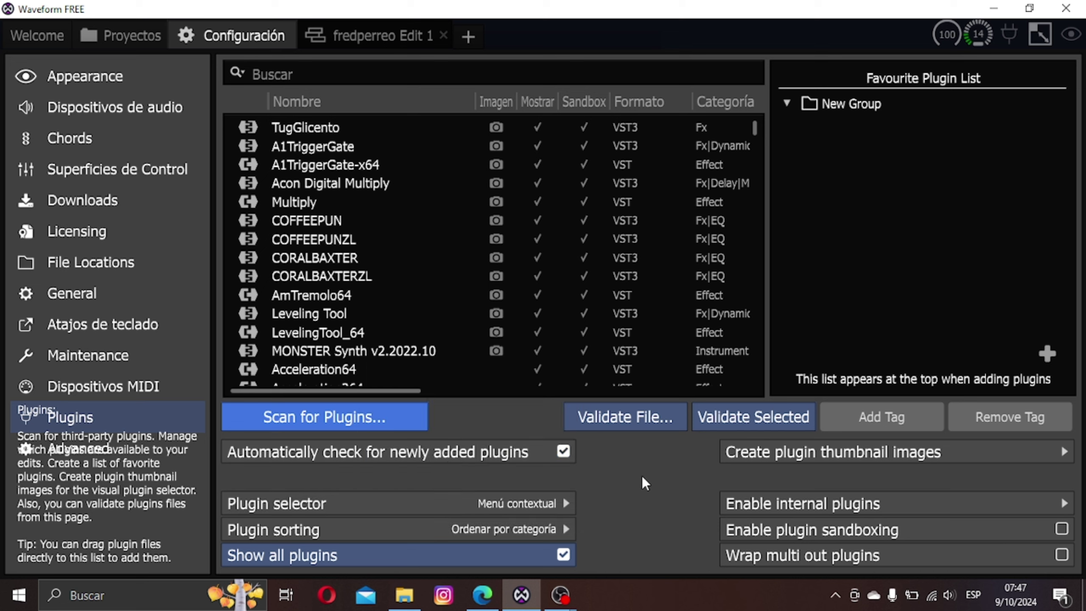
left_click(548, 531)
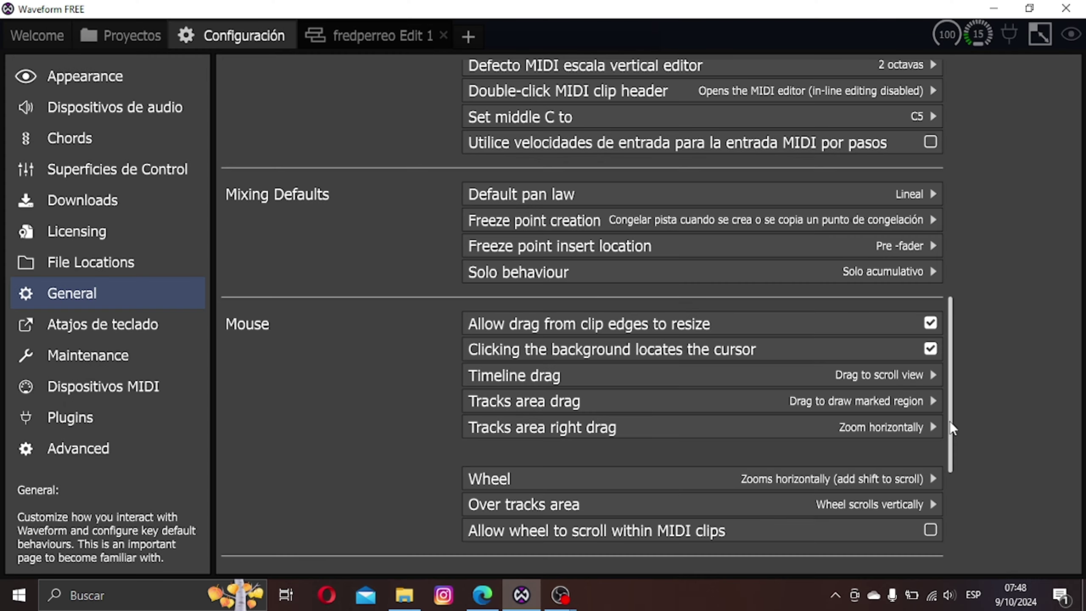
Examine the mouse, plugin window and saving options in the general settings, plus the appearance options through MIDI Note Colour
left_click_drag(954, 421, 955, 535)
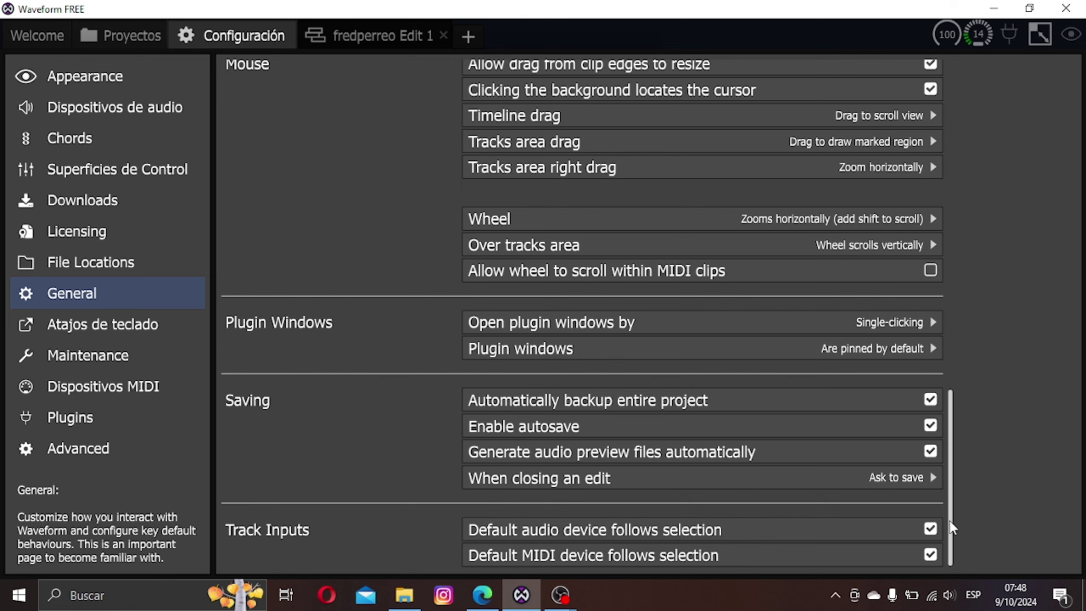
left_click(110, 77)
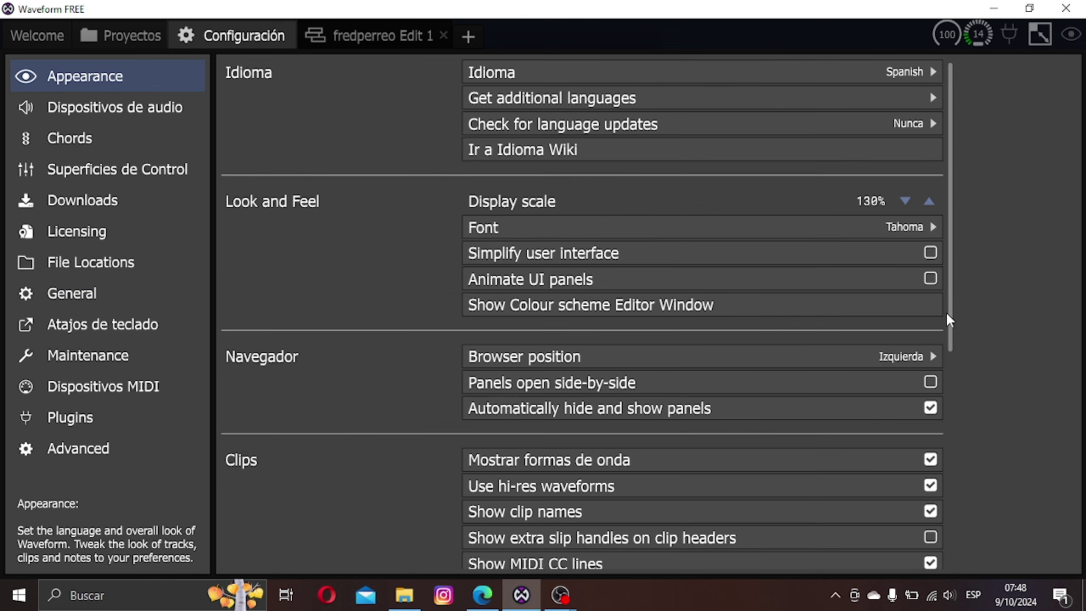
left_click_drag(947, 314, 948, 535)
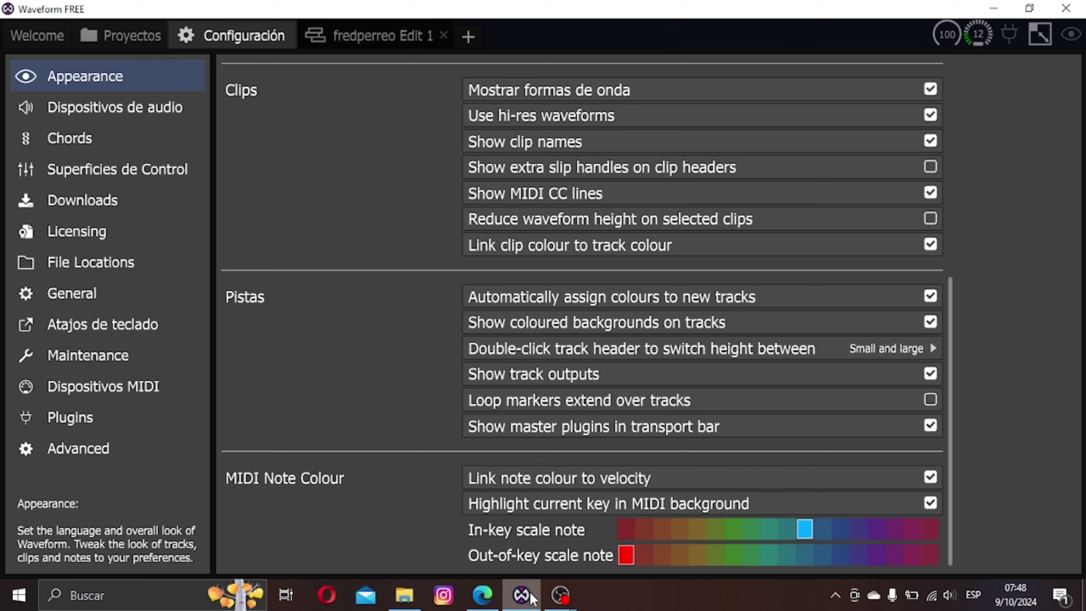
Add a track below Pista 12 in fredperreo Edit 1 with an empty MIDI clip at its start, and open the clip for editing
left_click(387, 39)
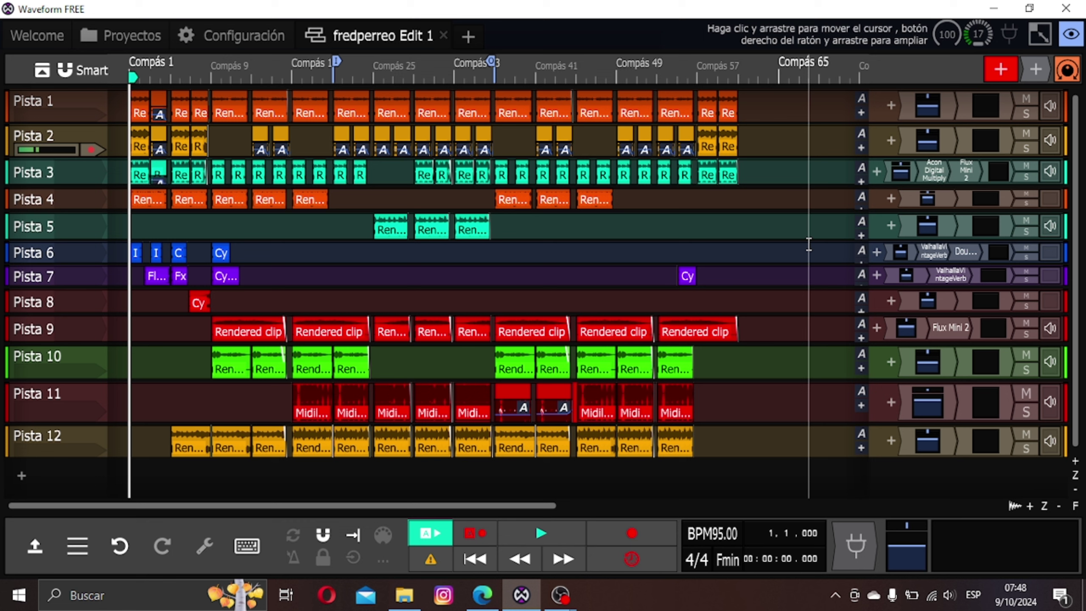
left_click(728, 561)
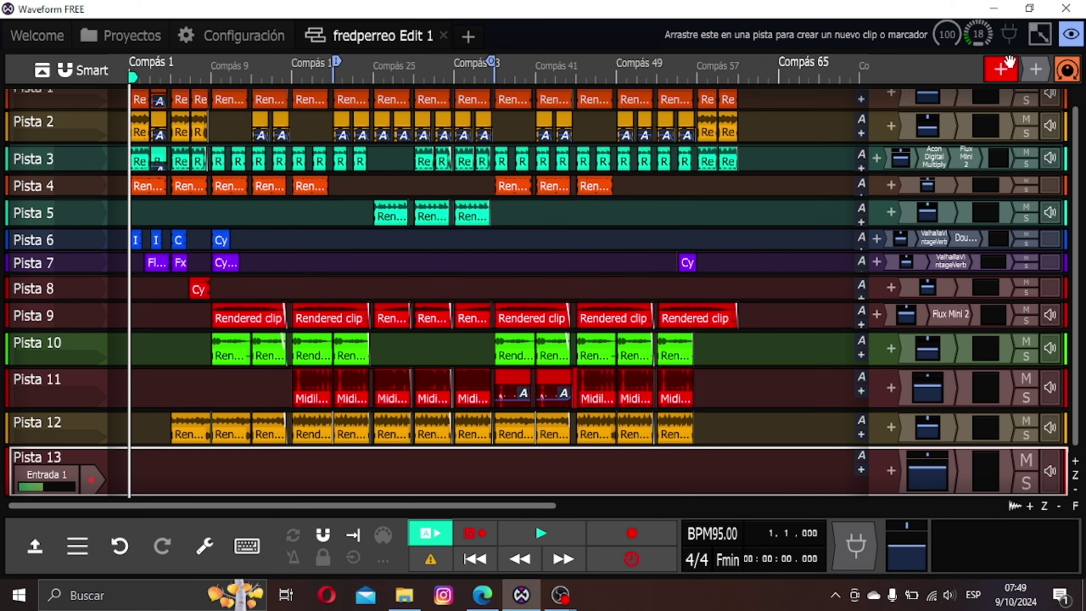
left_click_drag(1000, 69, 188, 458)
left_click(385, 439)
double_click(172, 461)
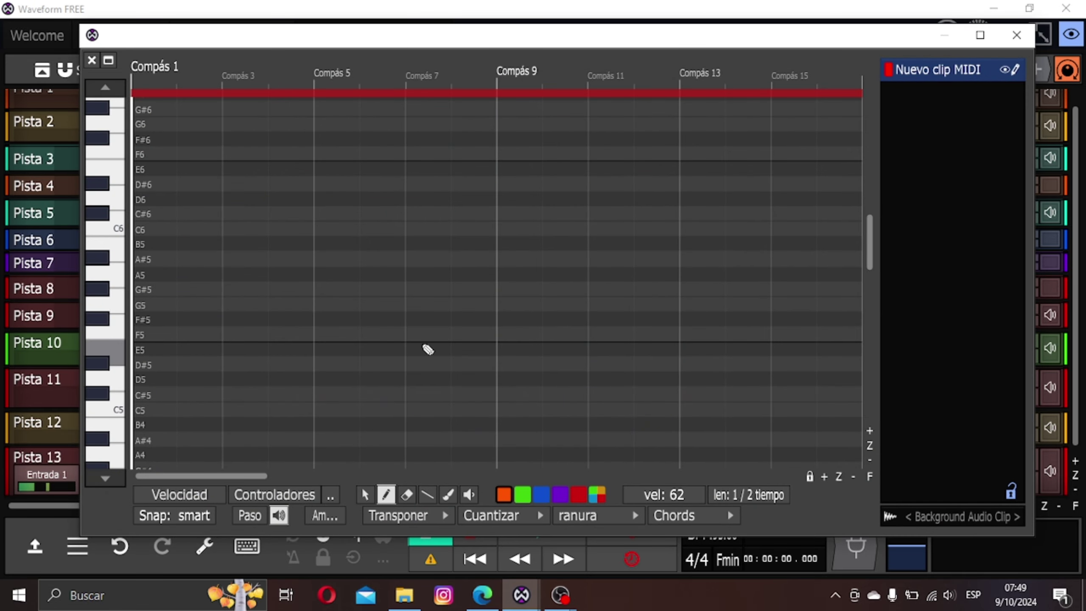
Set the edit's key to E and its scale to Major, and close the MIDI editor
left_click(731, 559)
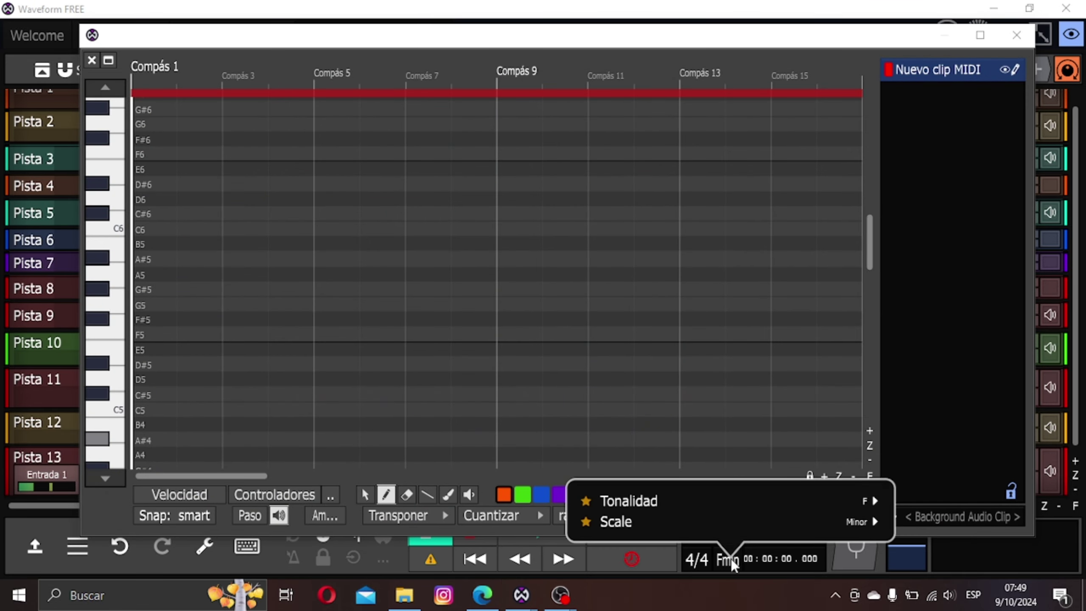
mouse_move(759, 506)
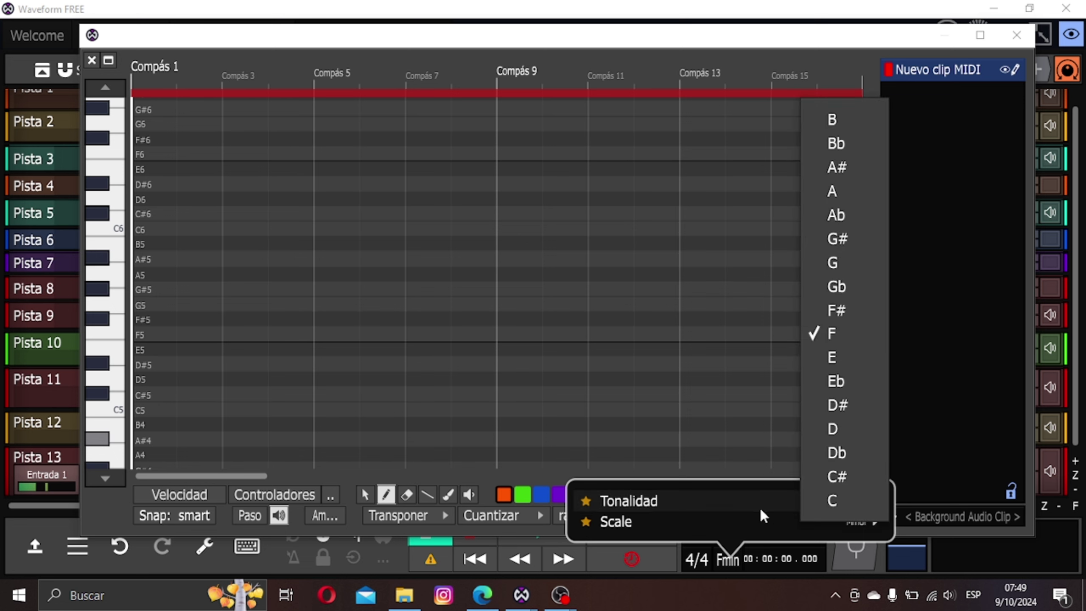
left_click(830, 354)
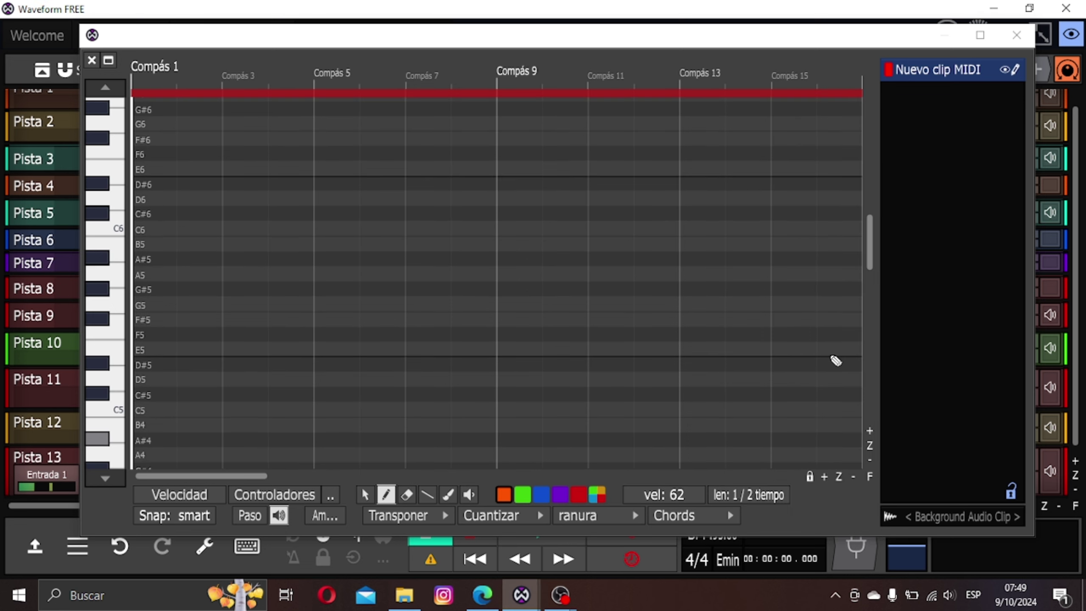
left_click(732, 562)
mouse_move(777, 524)
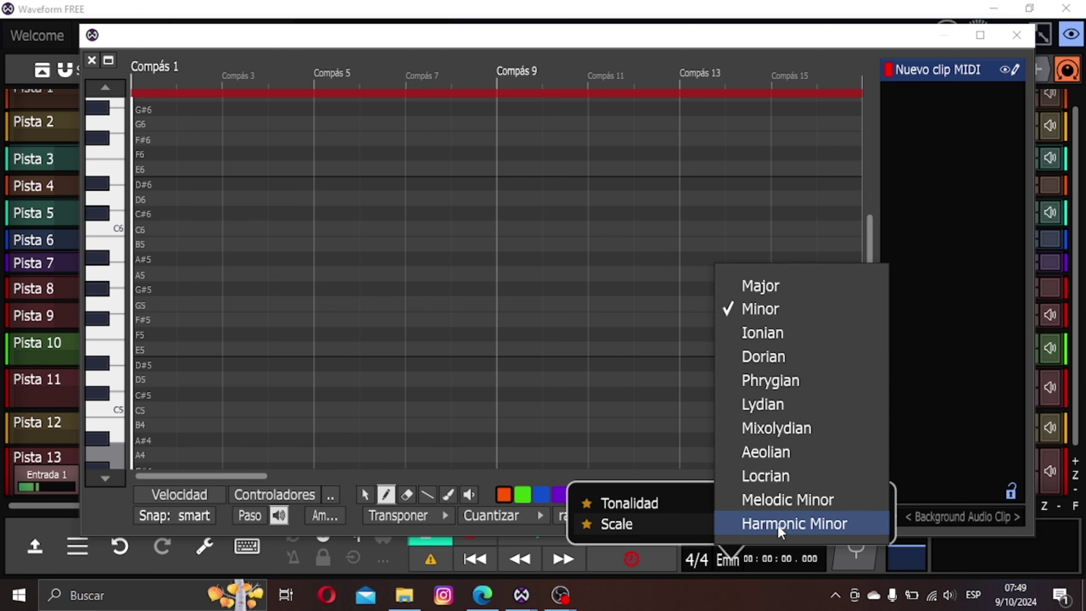
left_click(768, 288)
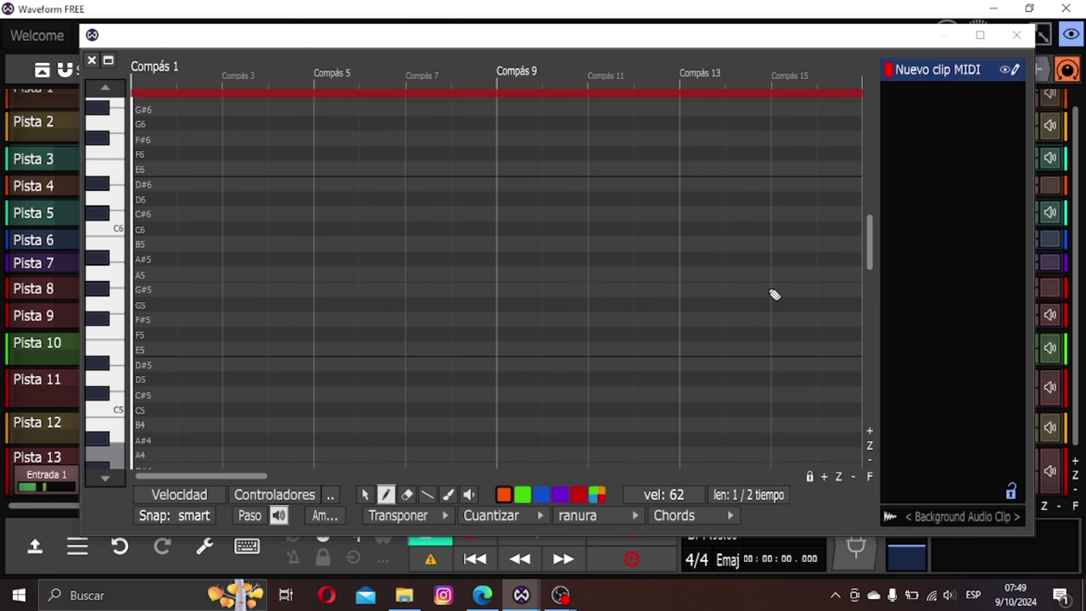
left_click(1016, 35)
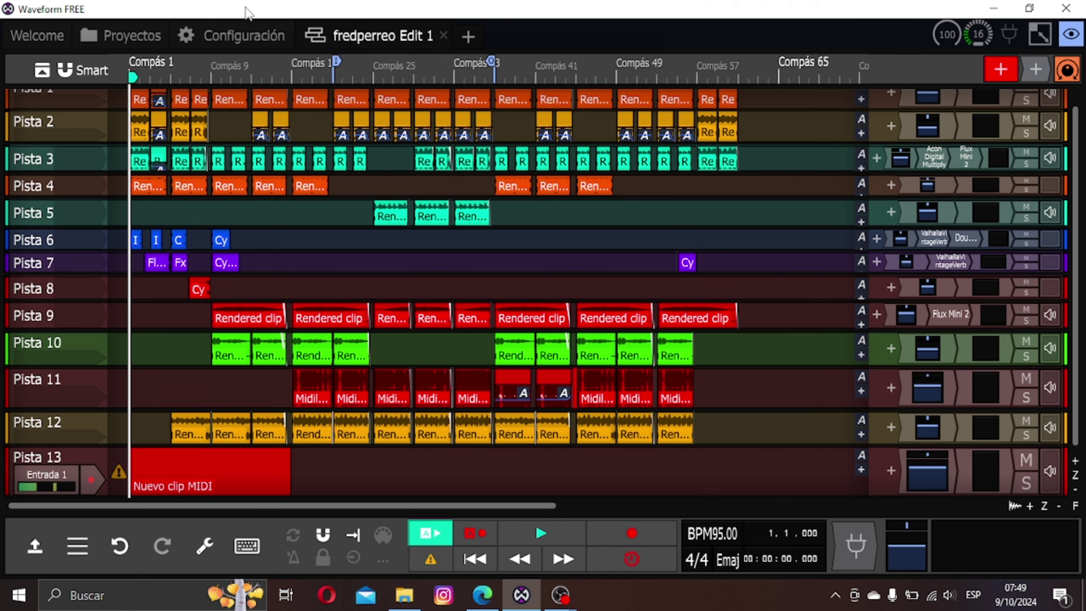
Disable Highlight current key in MIDI background in the appearance settings
left_click(241, 33)
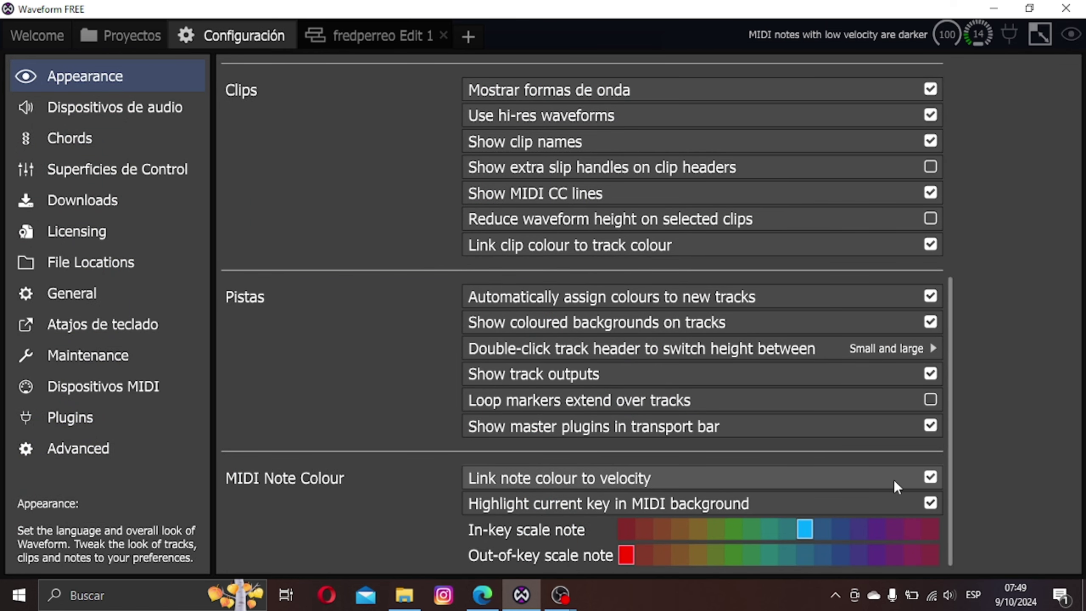
left_click(932, 500)
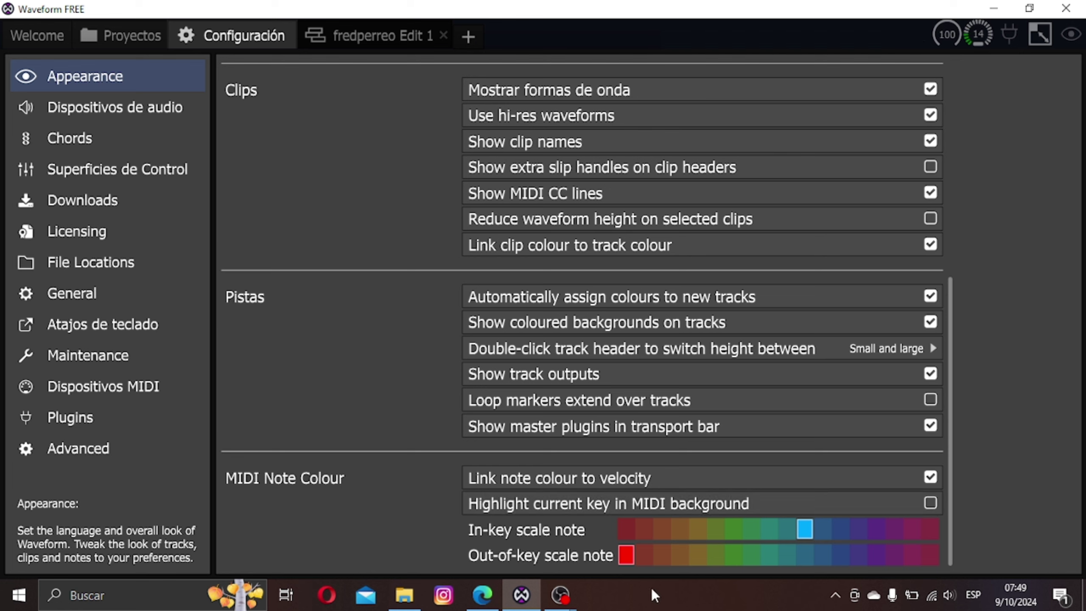
Open the MIDI clip on Pista 13 of fredperreo Edit 1 and set the edit's key to D
left_click(378, 43)
left_click(735, 565)
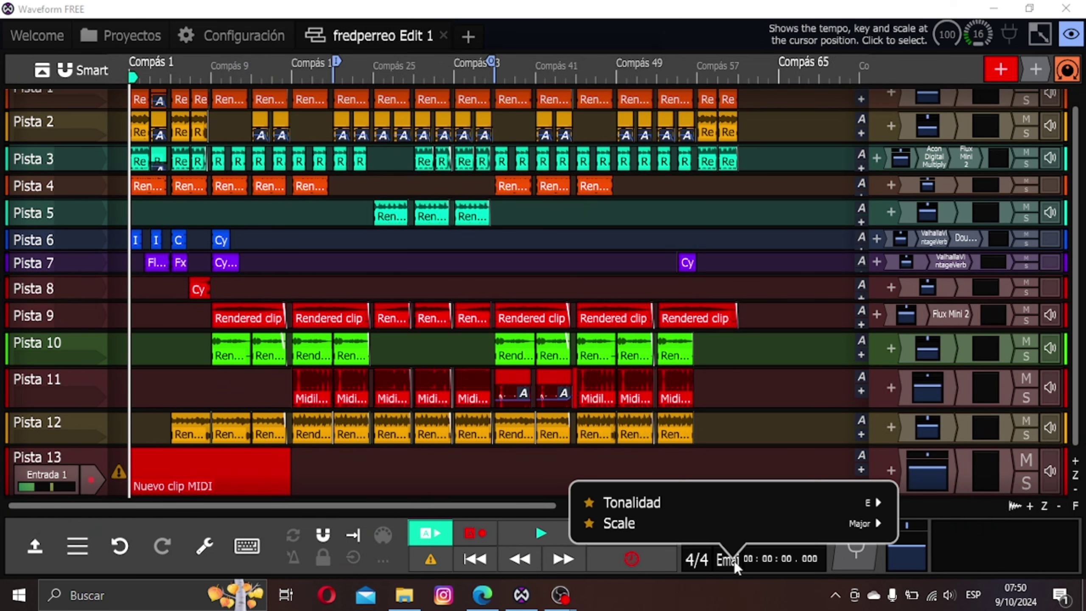
double_click(189, 451)
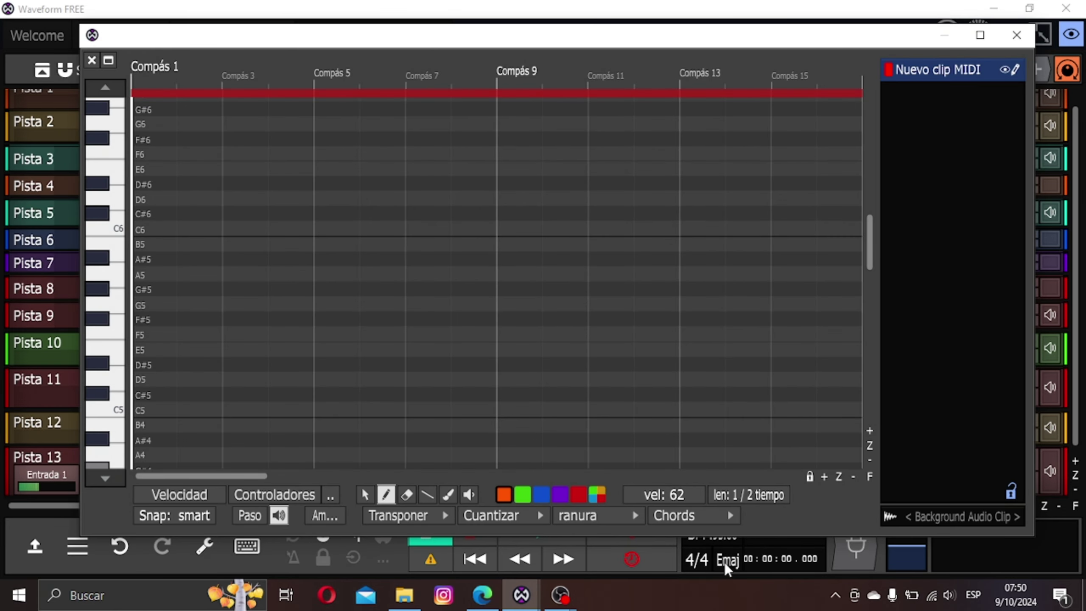
left_click(725, 562)
mouse_move(760, 509)
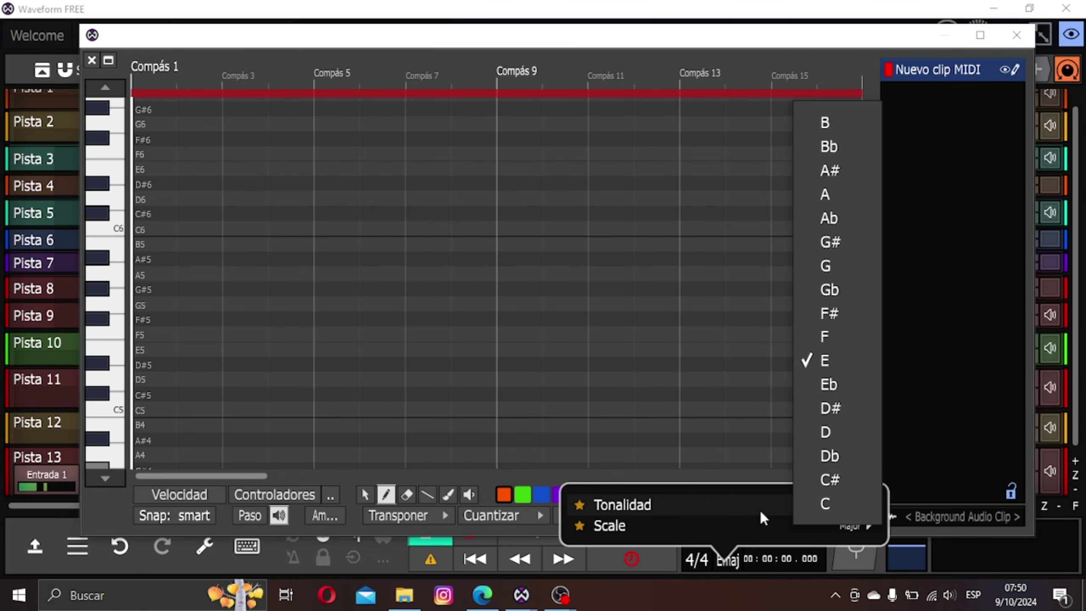
left_click(819, 438)
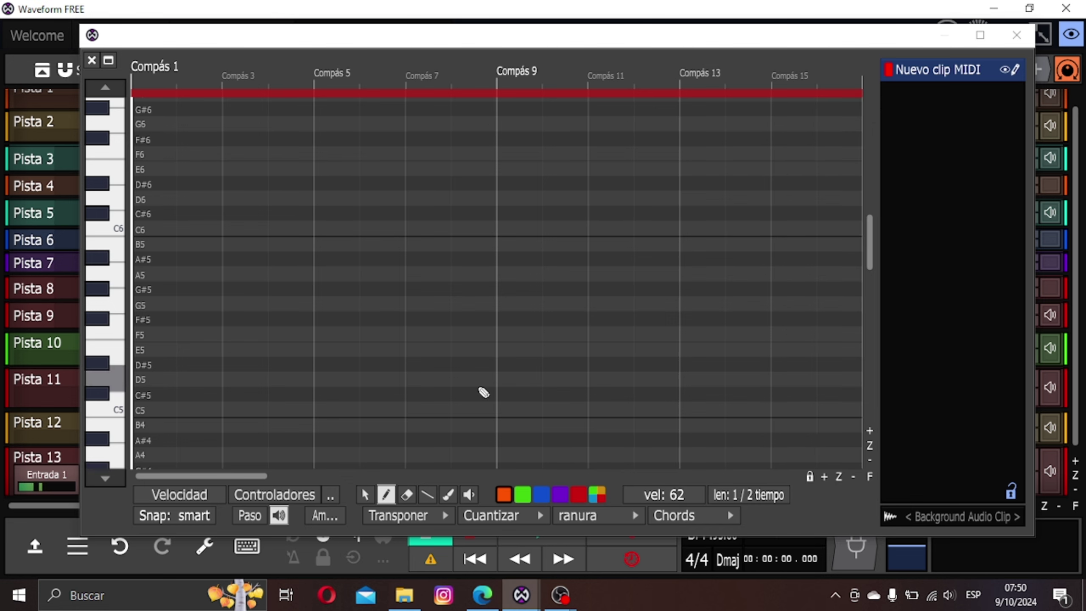
Set the edit's scale to Minor and close the MIDI editor
left_click(739, 561)
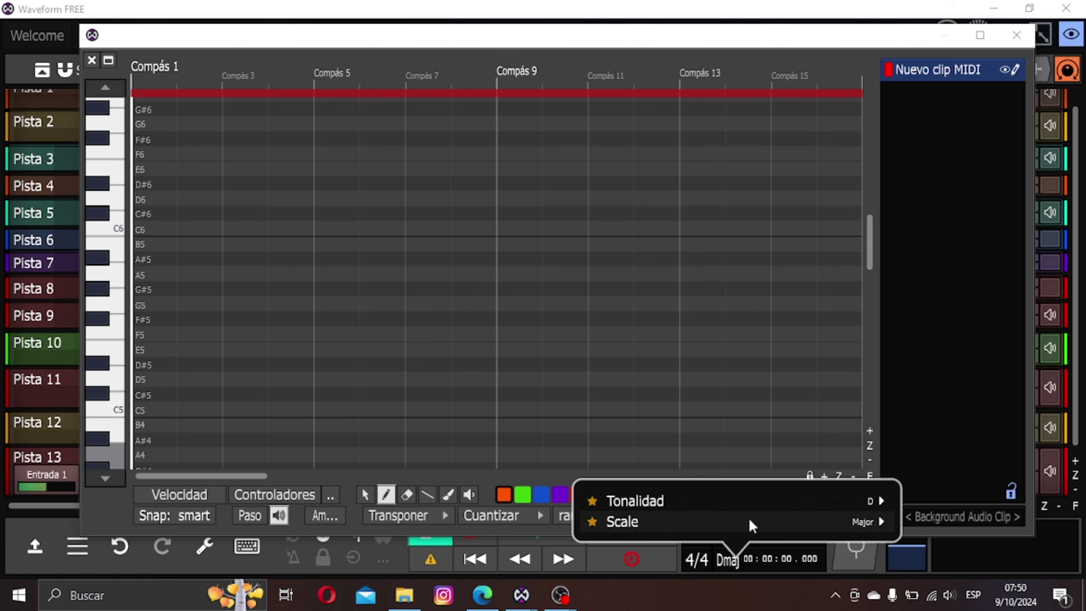
mouse_move(751, 522)
left_click(779, 322)
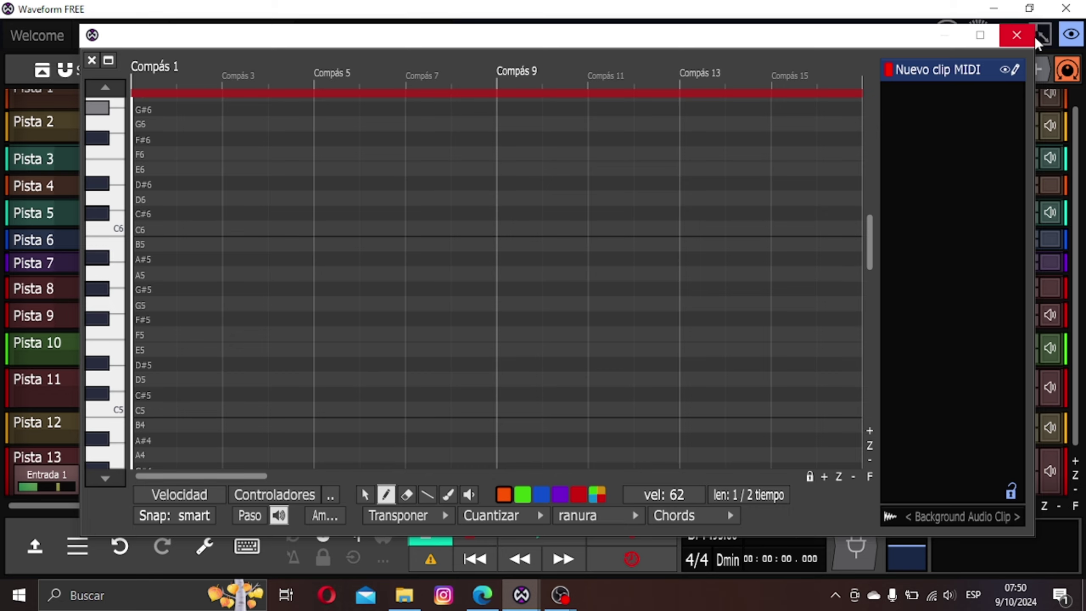
left_click(1016, 36)
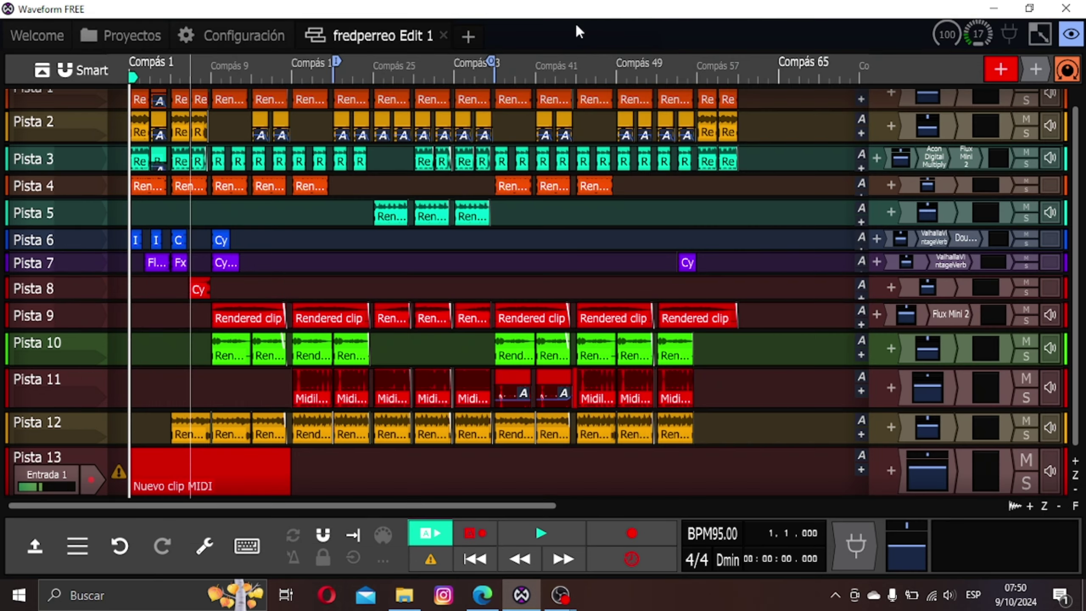
Enable Highlight current key in MIDI background in the appearance settings and return to fredperreo Edit 1
left_click(223, 36)
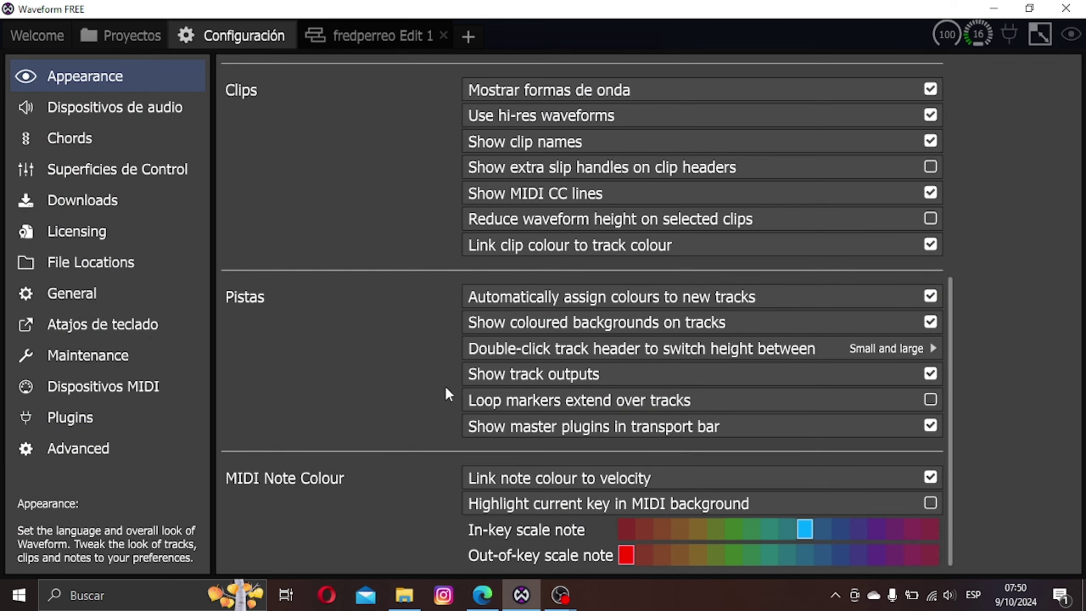
left_click(932, 501)
left_click(360, 37)
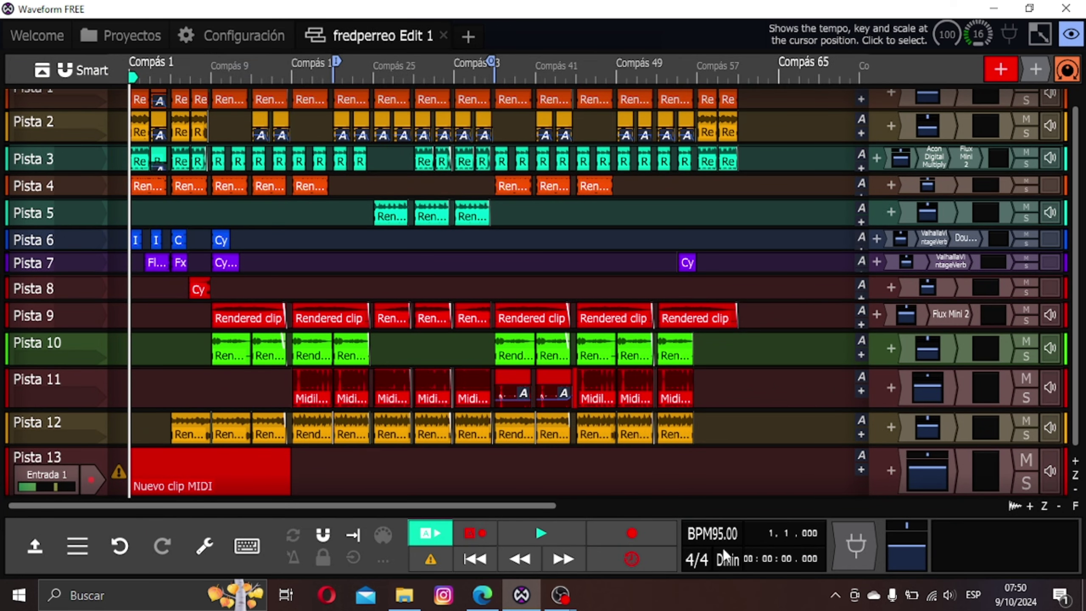
Open the Pista 13 MIDI clip for editing and set the edit's key to G
left_click(164, 460)
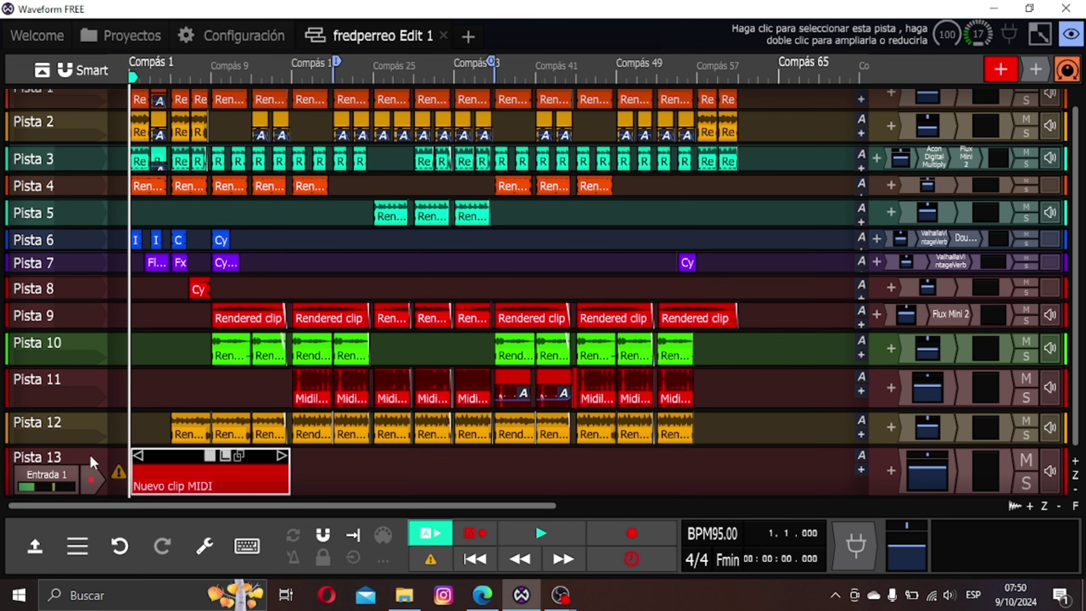
double_click(171, 474)
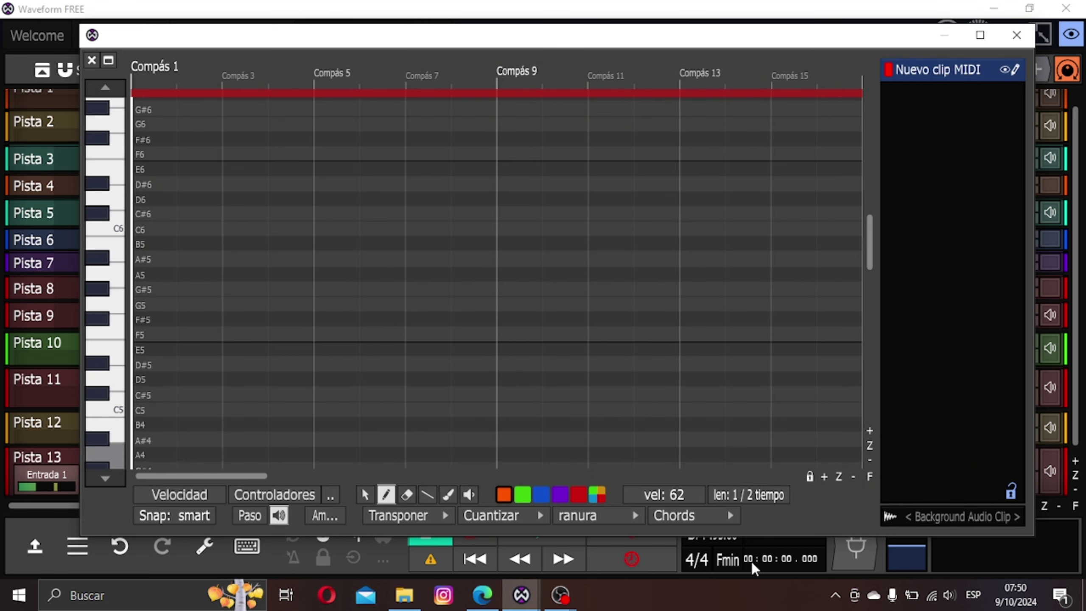
left_click(733, 562)
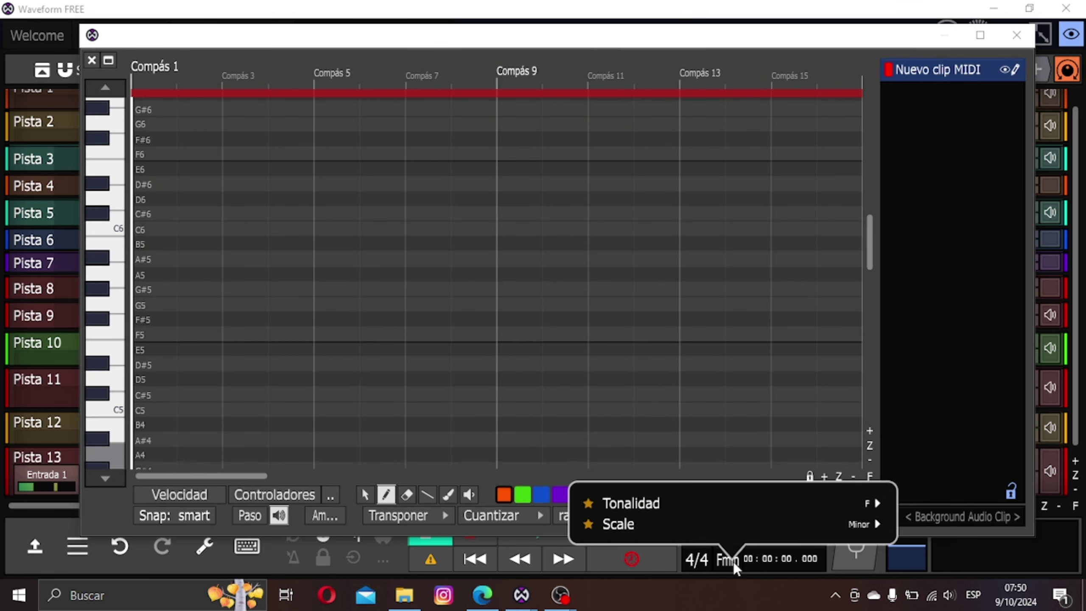
left_click(823, 504)
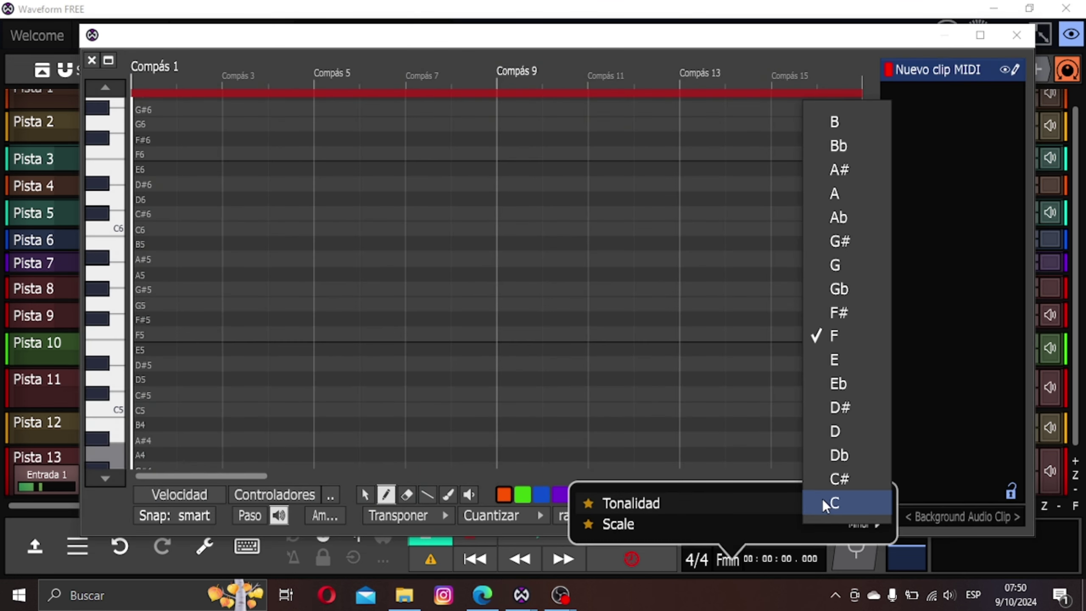
left_click(836, 268)
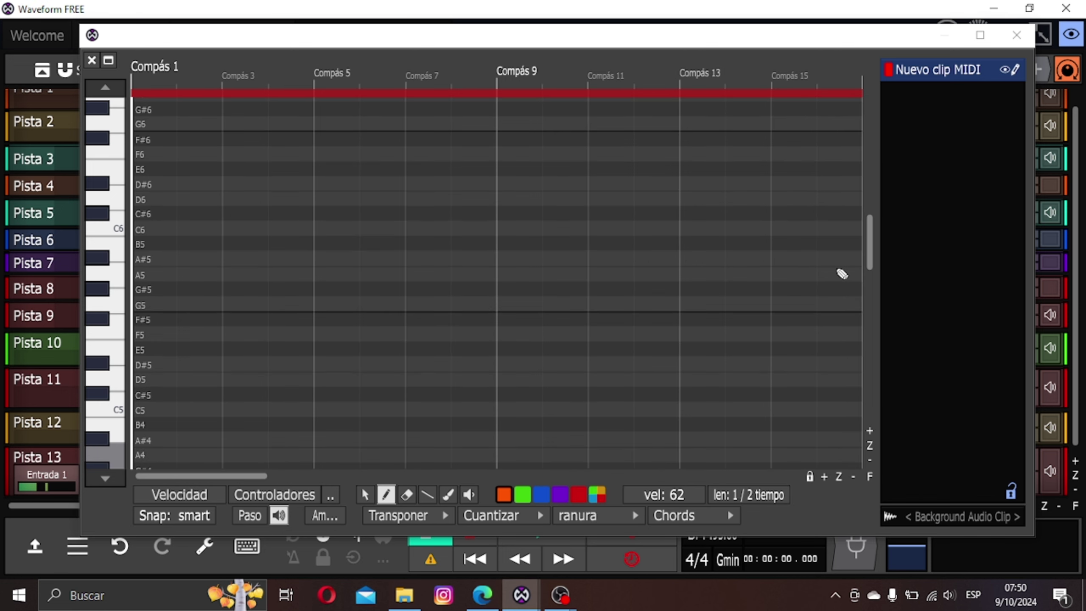
Set the edit's key to F with the MIDI clip open
left_click(727, 560)
mouse_move(799, 501)
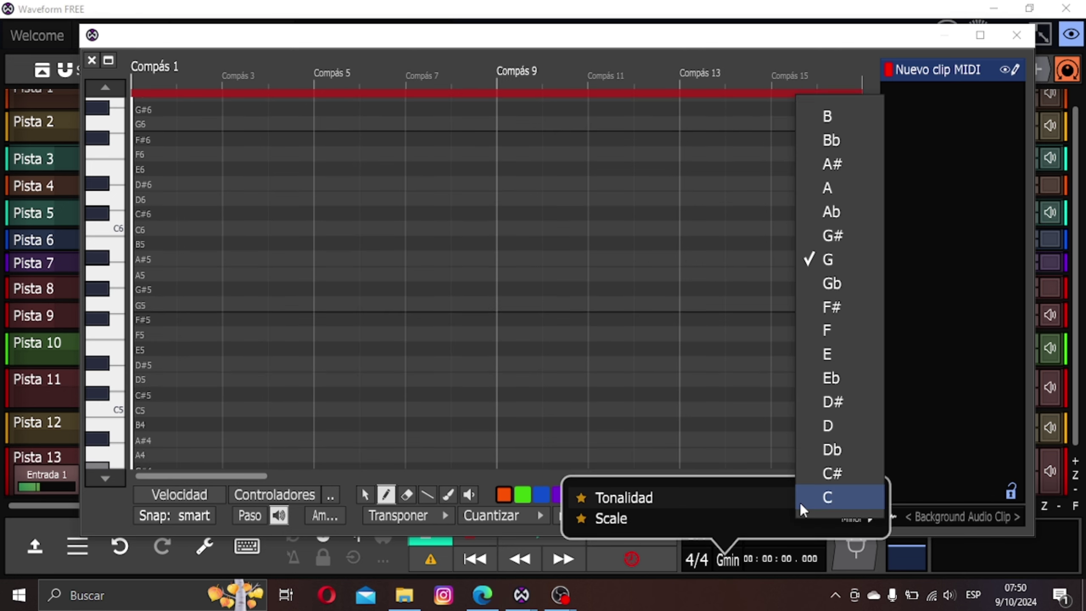
left_click(833, 332)
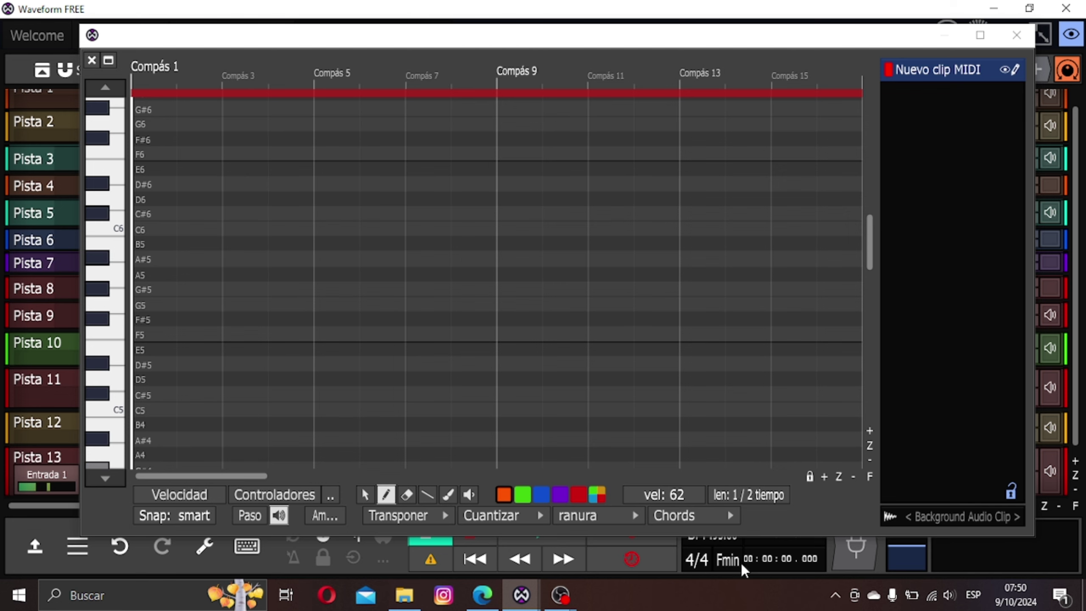
left_click(728, 563)
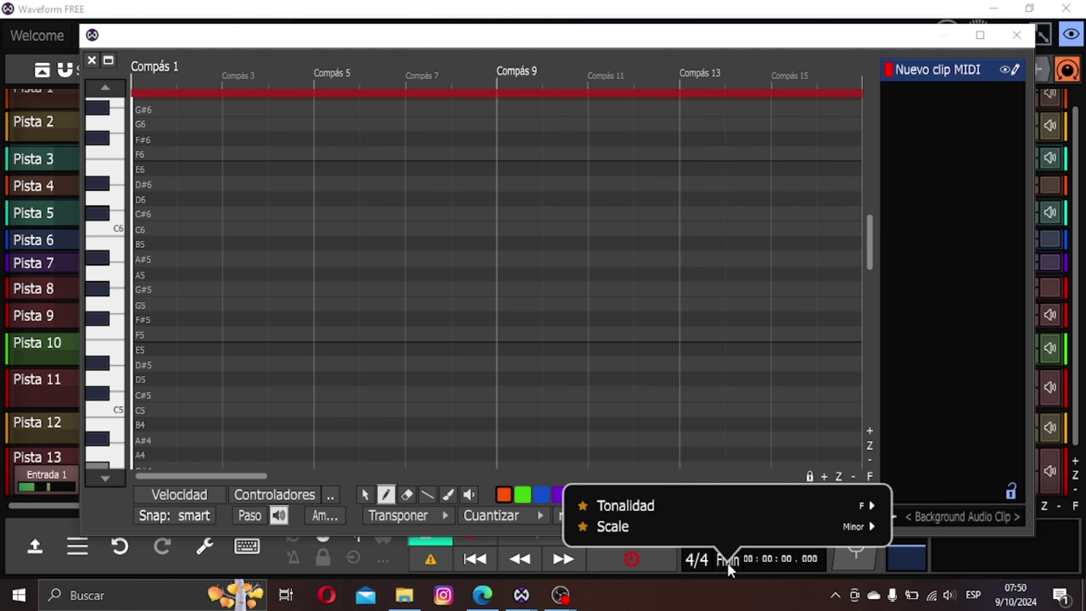
left_click(634, 594)
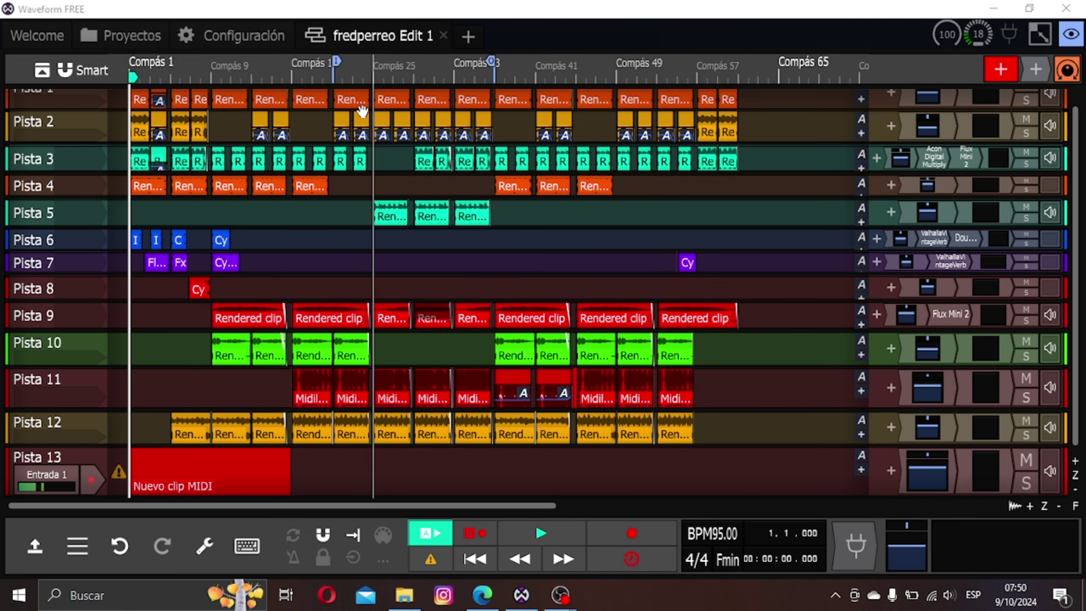
Close fredperreo Edit 1, saving its changes, and open the Welcome page
left_click(442, 34)
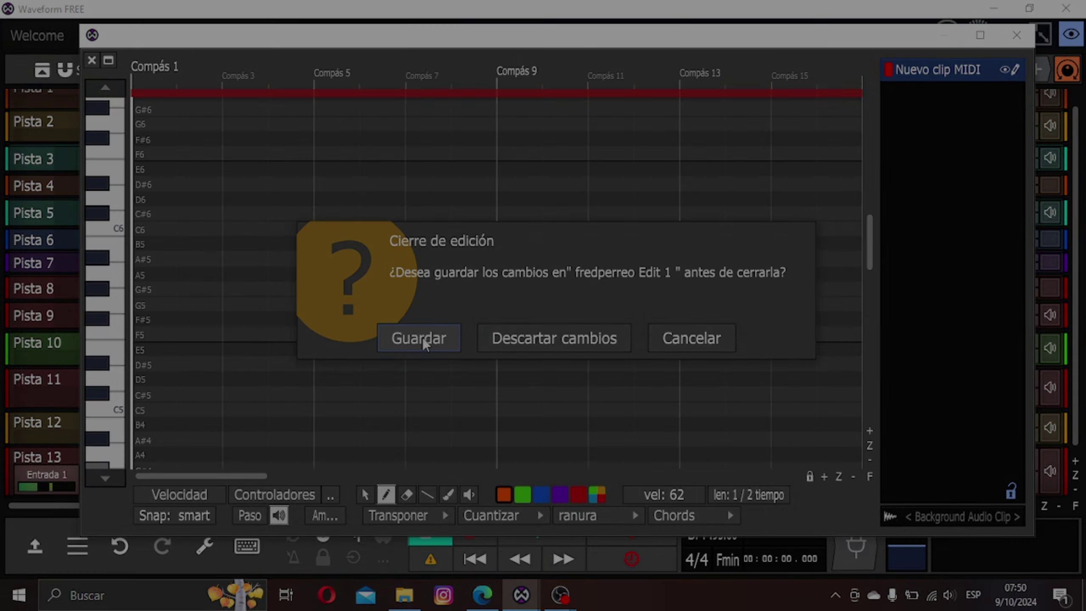
left_click(421, 338)
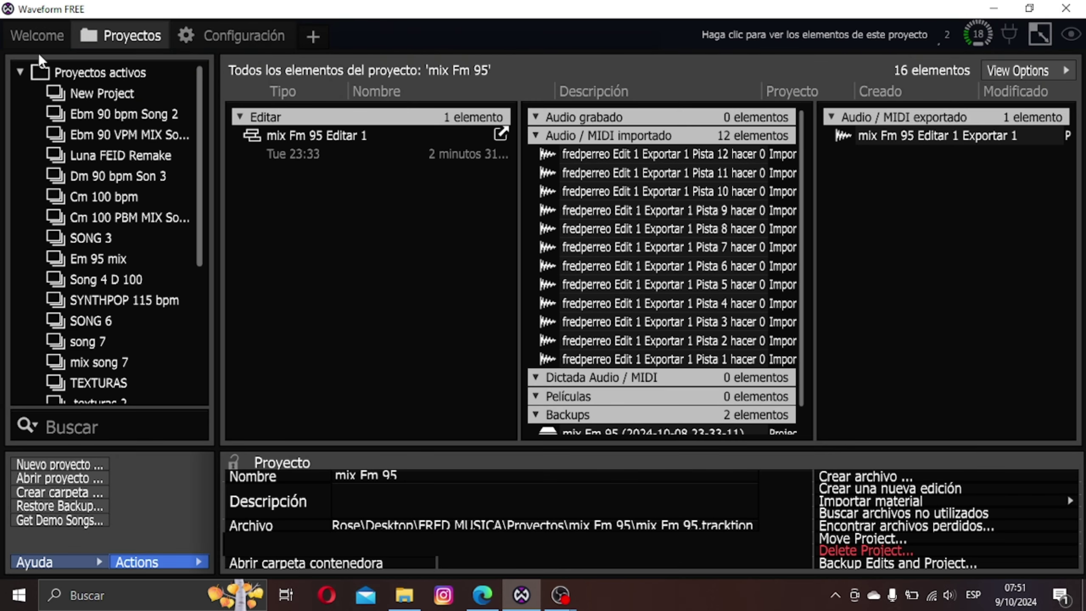
left_click(30, 42)
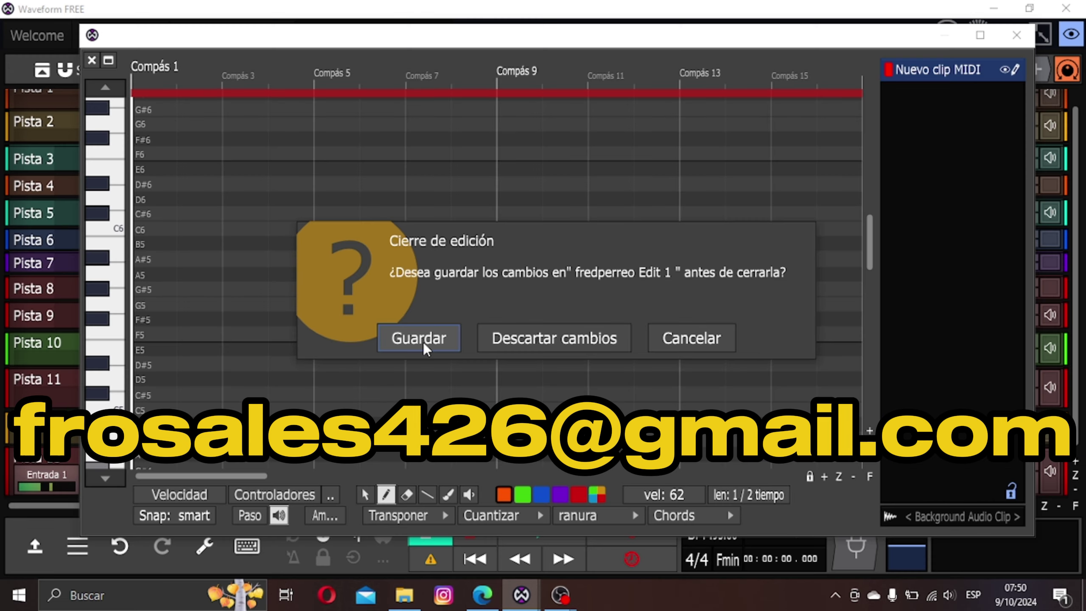
left_click(422, 341)
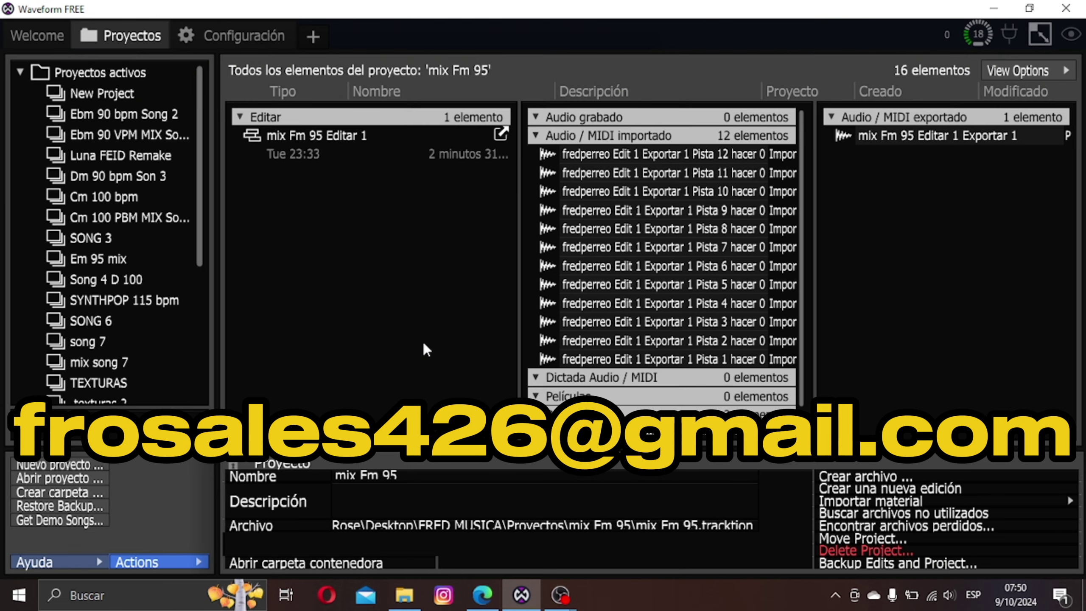
left_click(30, 45)
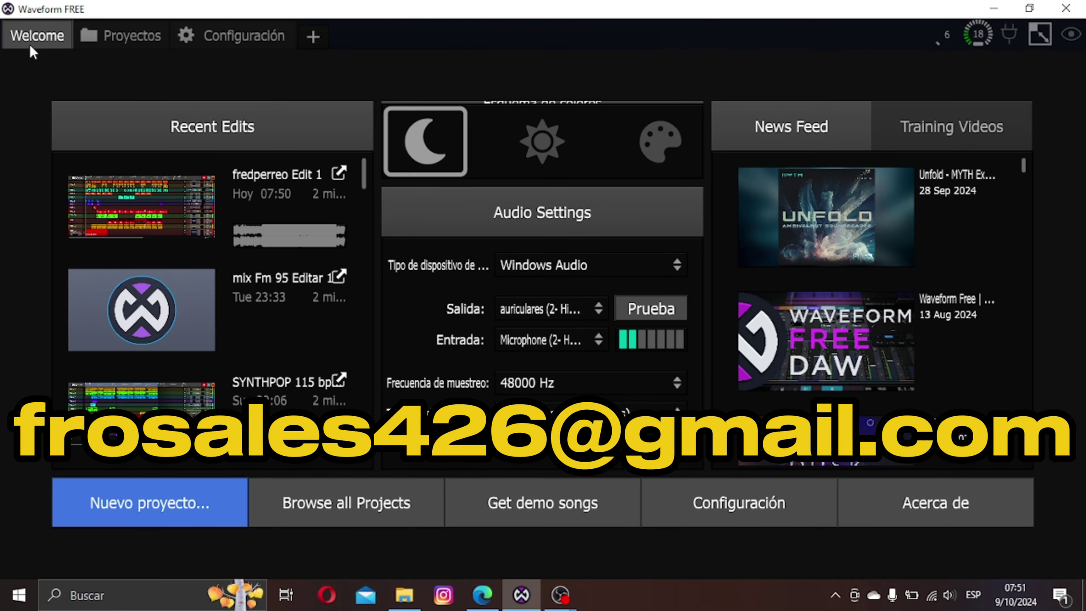